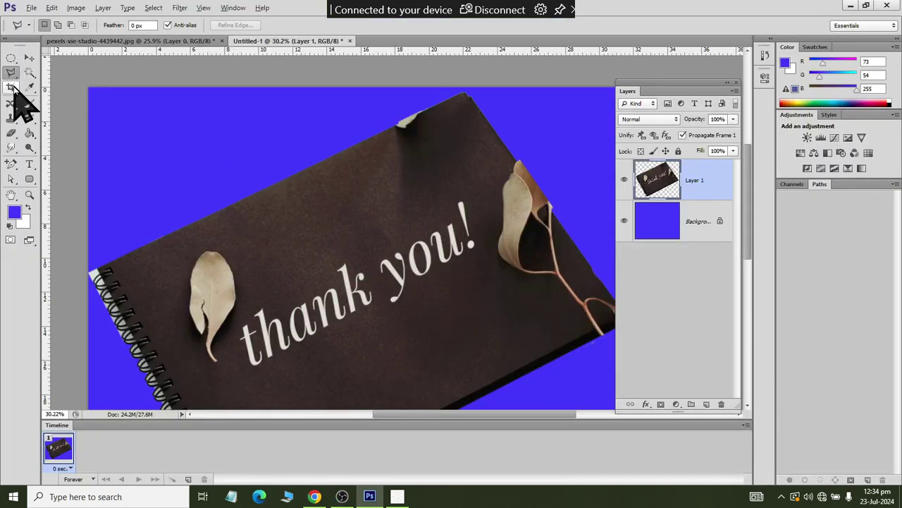
- Open the pexels-esther backpack photo from the latest folder as a new document
left_click(31, 7)
left_click(31, 27)
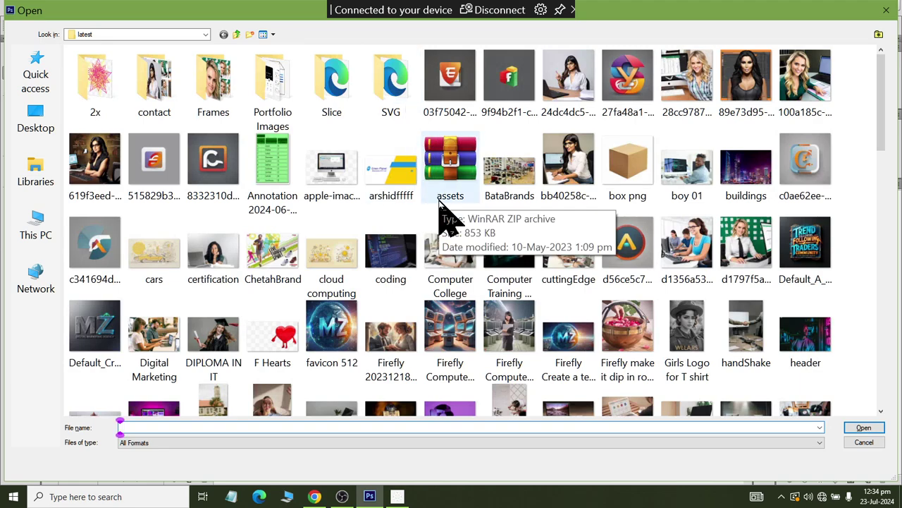
scroll(521, 208, "down", 5)
scroll(521, 208, "down", 5)
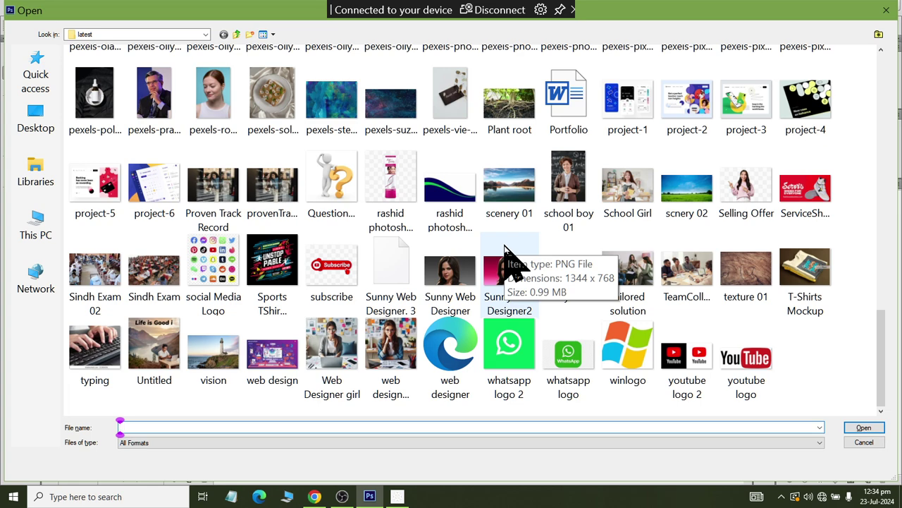
scroll(504, 248, "up", 5)
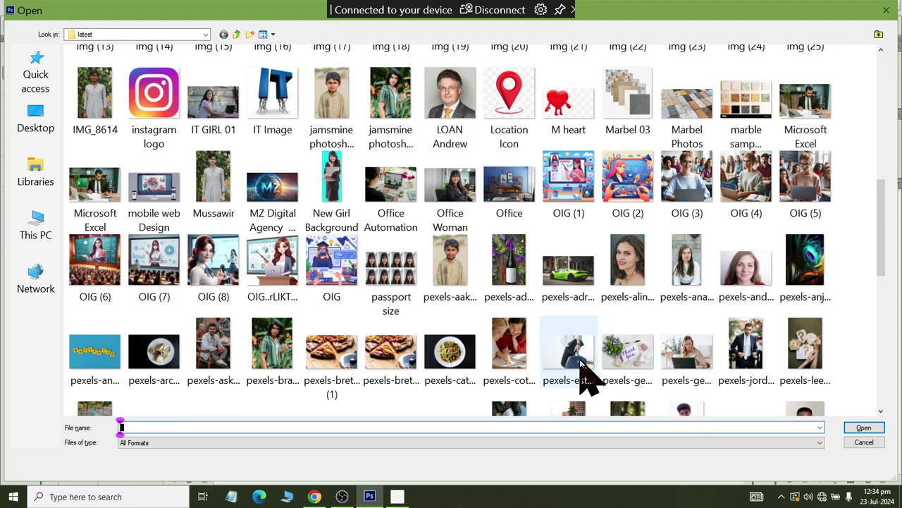
double_click(580, 359)
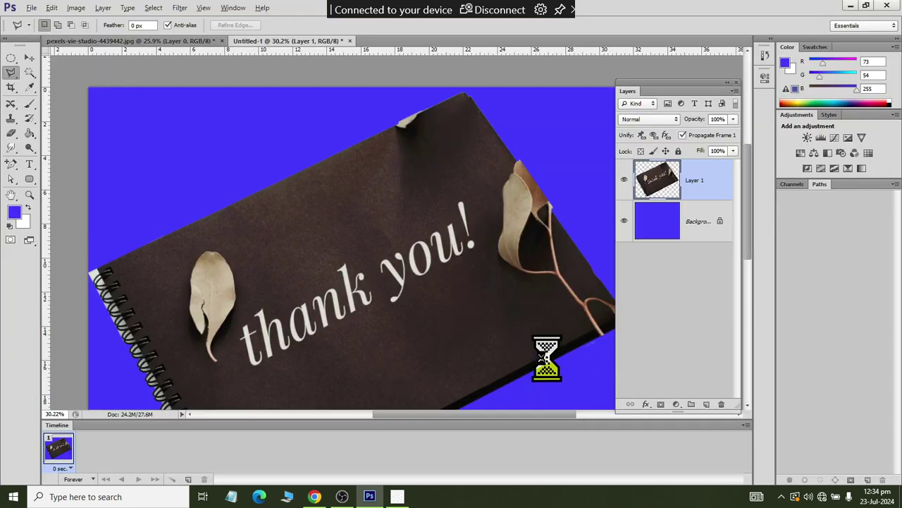
- Zoom into the backpack photo and convert its locked Background into Layer 0
scroll(498, 370, "up", 2)
scroll(502, 371, "up", 1)
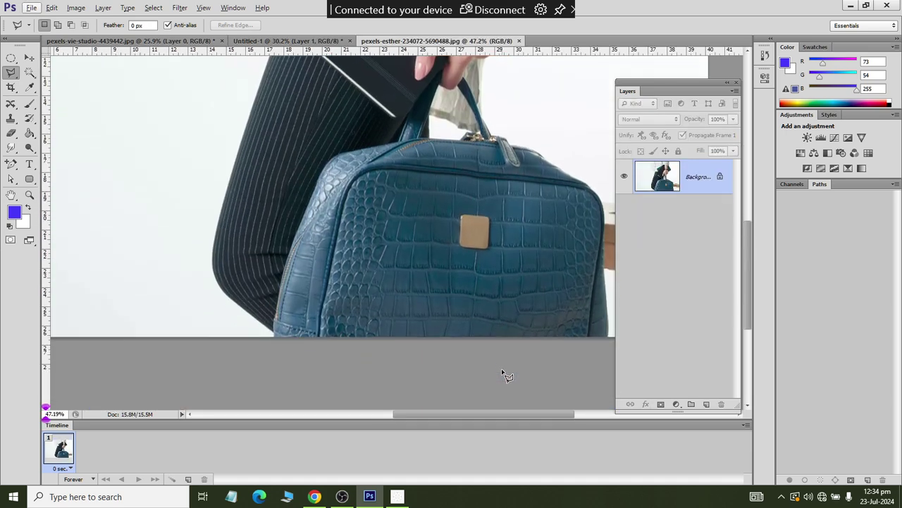
scroll(508, 372, "up", 1)
scroll(511, 359, "up", 1)
scroll(515, 338, "right", 2)
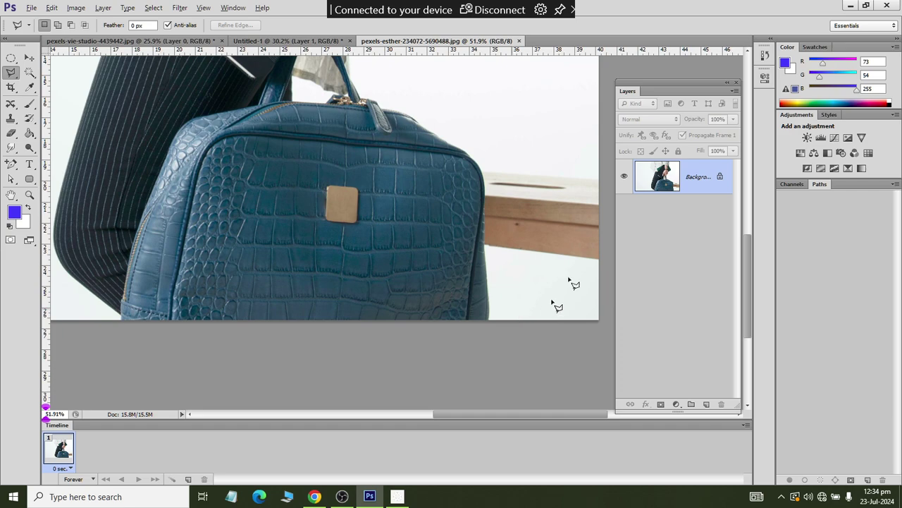
double_click(722, 183)
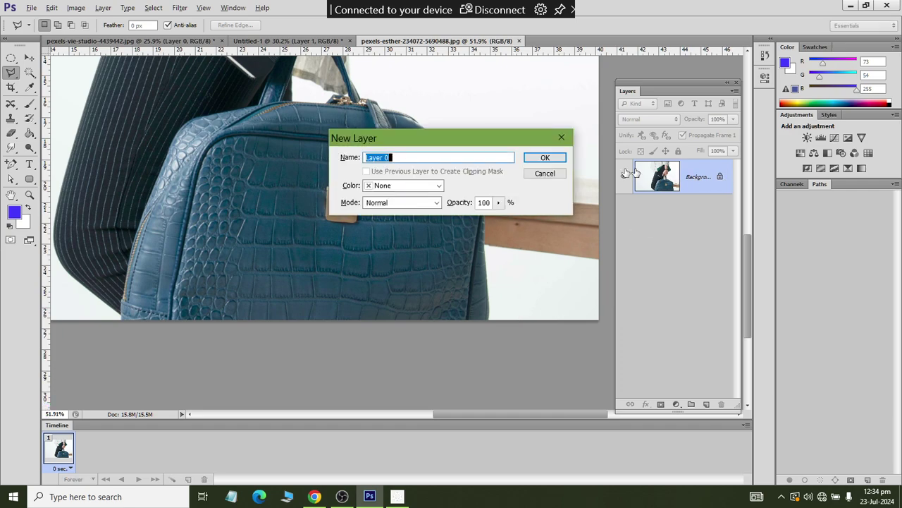
left_click(561, 158)
right_click(11, 72)
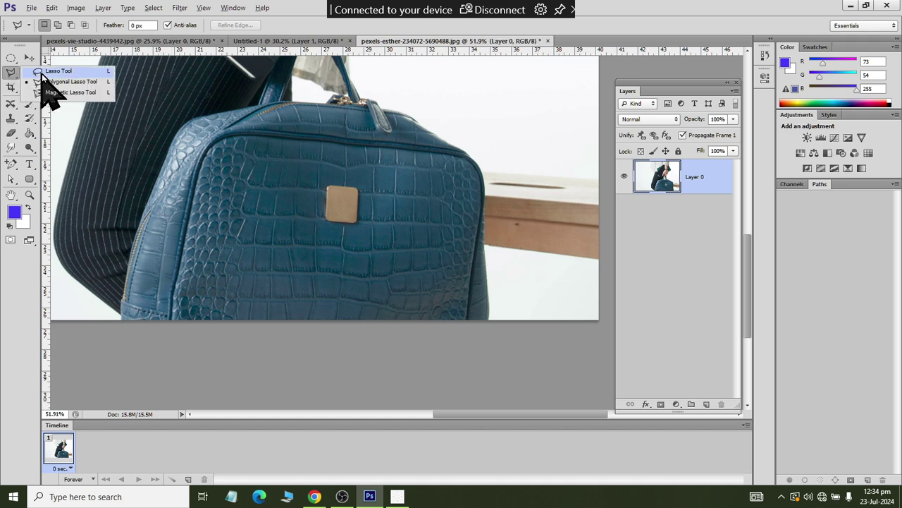
- Lasso around the gold tag with 5 px feather, adding extra lobes left and above
left_click(44, 72)
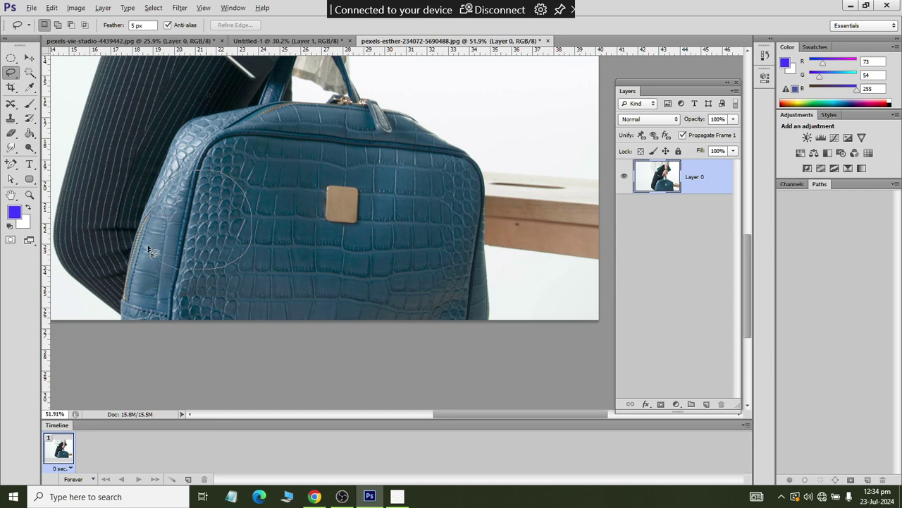
left_click_drag(163, 210, 173, 254)
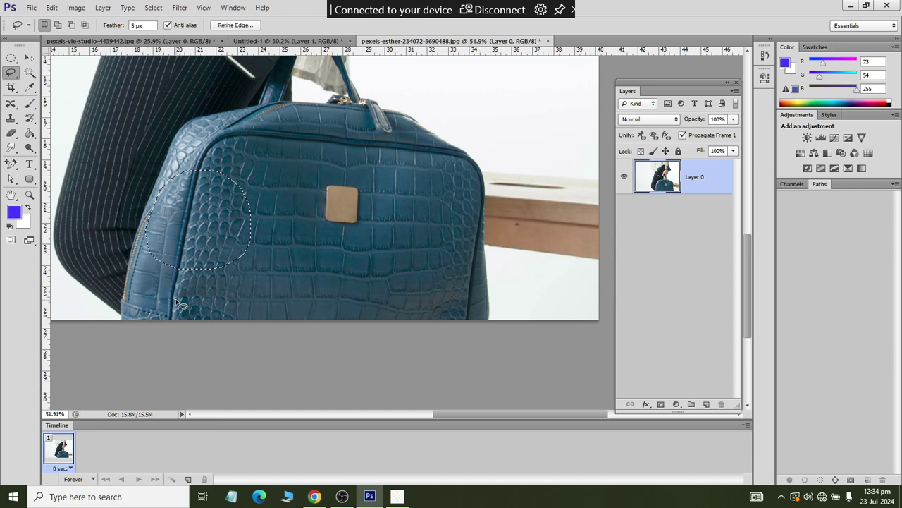
left_click_drag(315, 192, 316, 191)
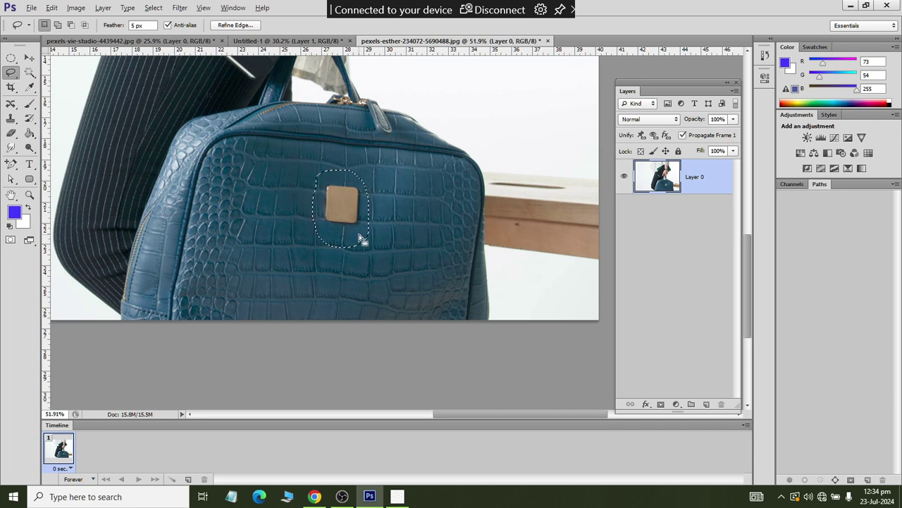
left_click(59, 28)
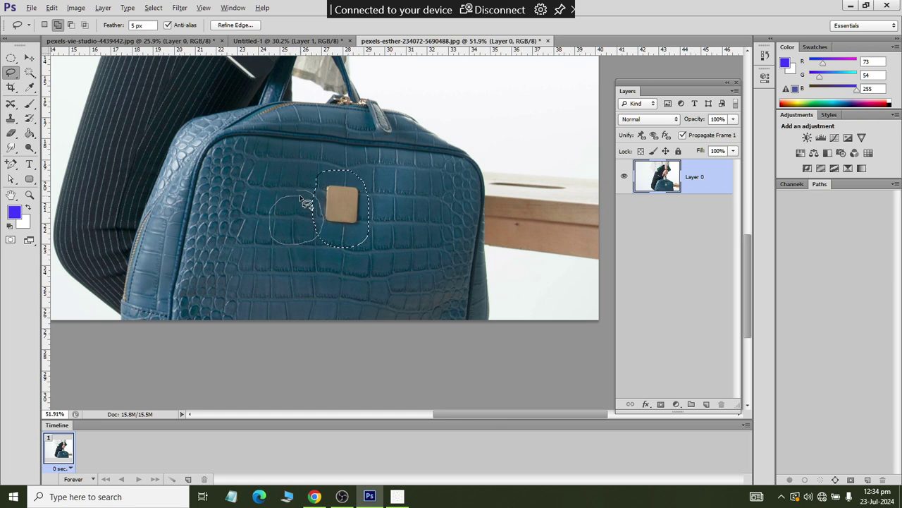
left_click_drag(270, 235, 311, 233)
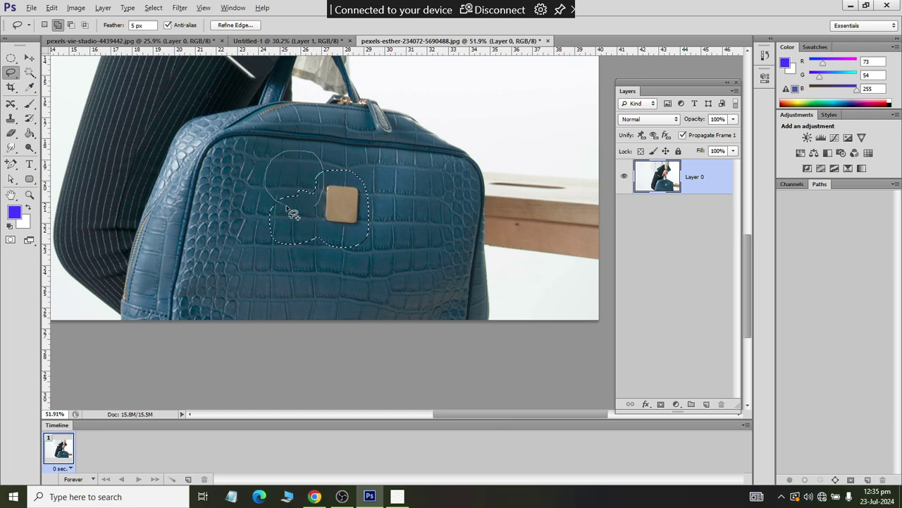
mouse_move(296, 154)
left_mouse_down()
mouse_move(294, 216)
mouse_move(311, 240)
mouse_move(398, 240)
mouse_move(390, 287)
left_mouse_up()
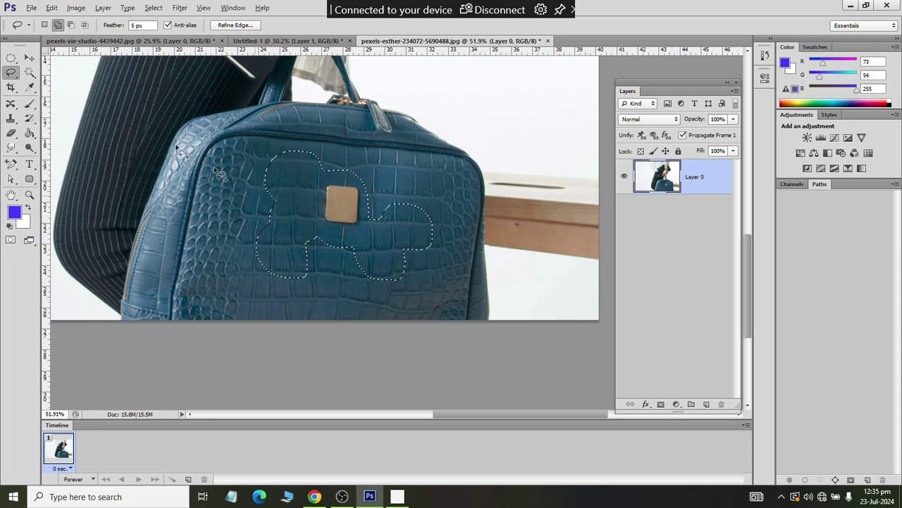
- Subtract the right-hand lobe beside the gold tag from the lasso selection
left_click(72, 26)
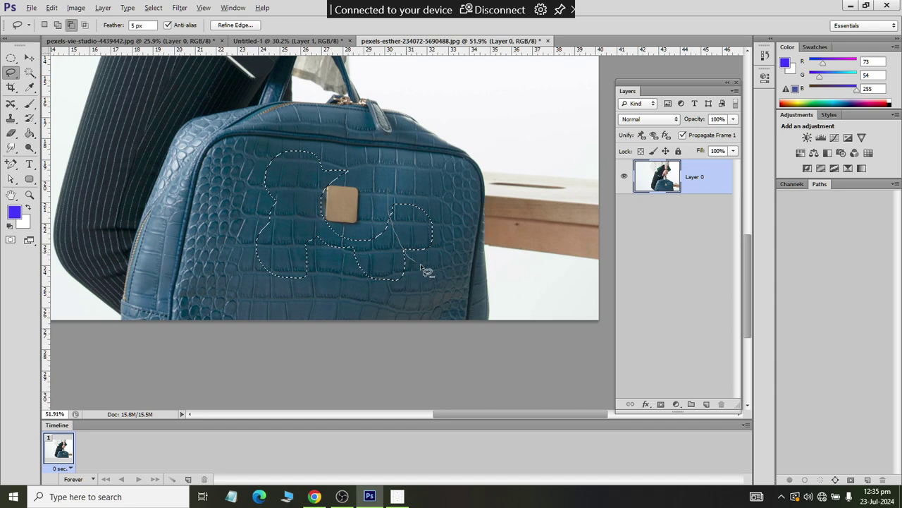
left_click_drag(421, 267, 452, 196)
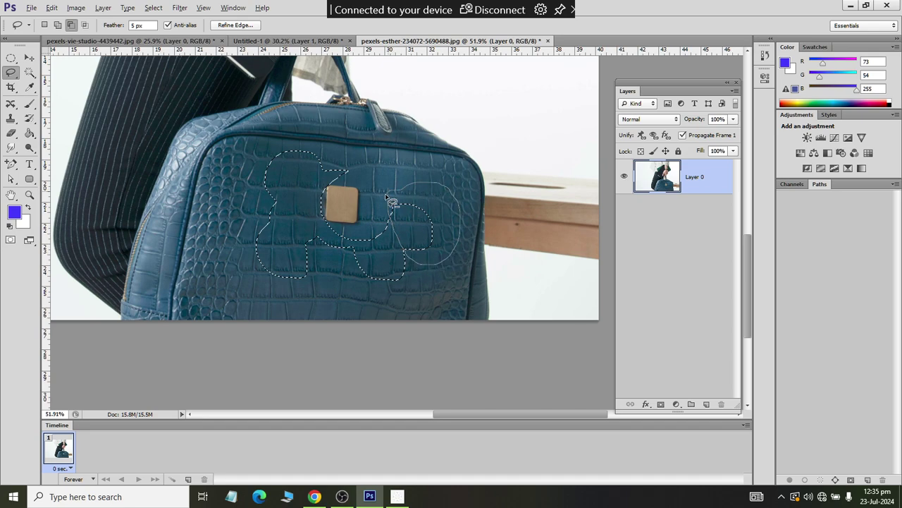
left_click_drag(393, 203, 393, 202)
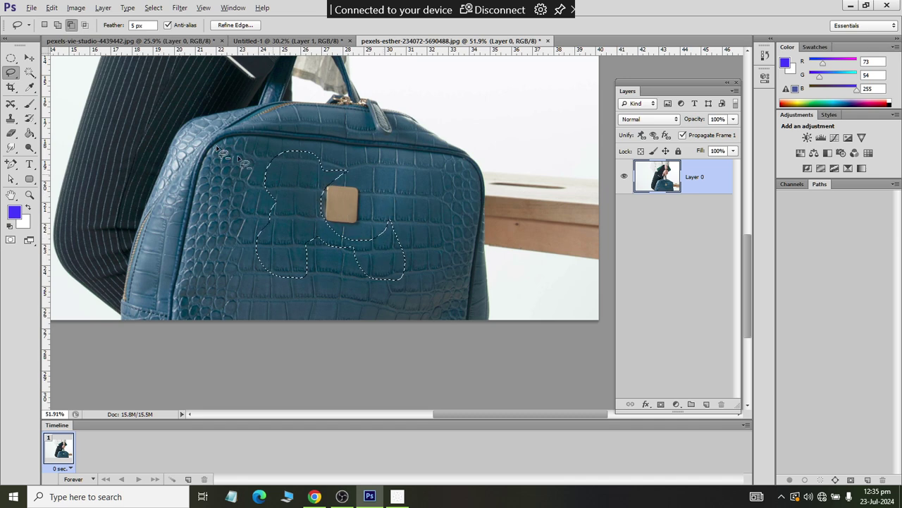
- Intersect the tag selection with a loop over the lower area, then deselect everything
left_click(85, 25)
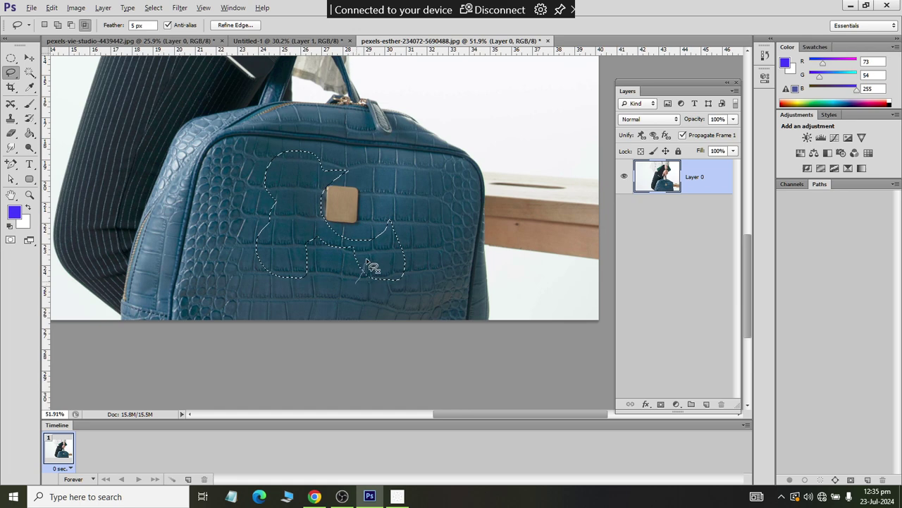
mouse_move(390, 218)
left_mouse_down()
mouse_move(370, 298)
mouse_move(355, 283)
left_mouse_up()
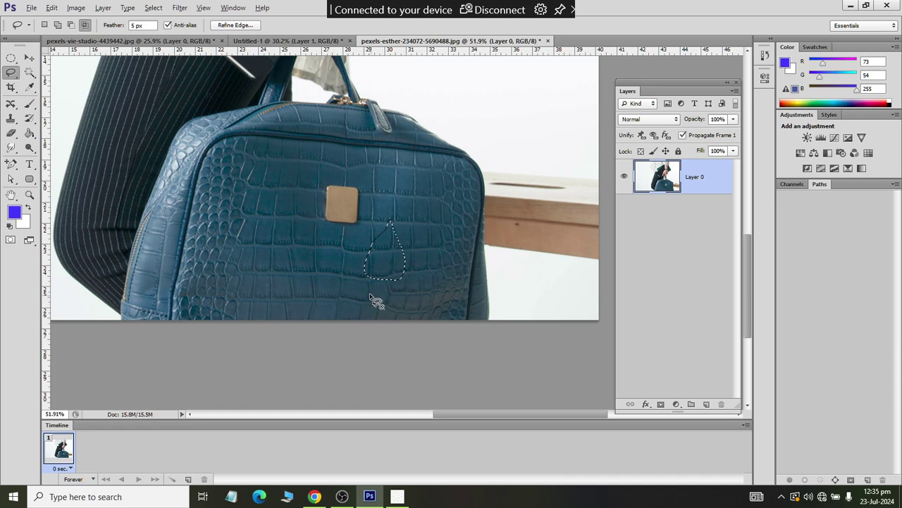
left_click(153, 7)
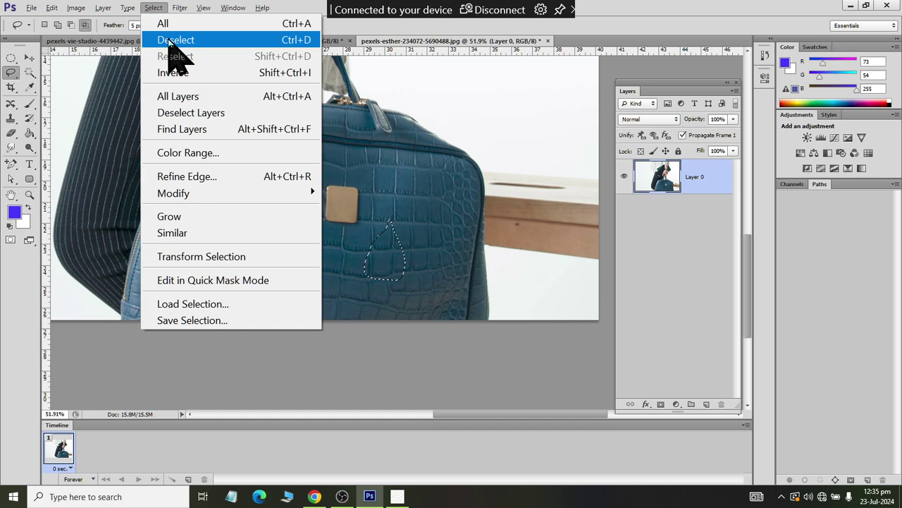
left_click(176, 40)
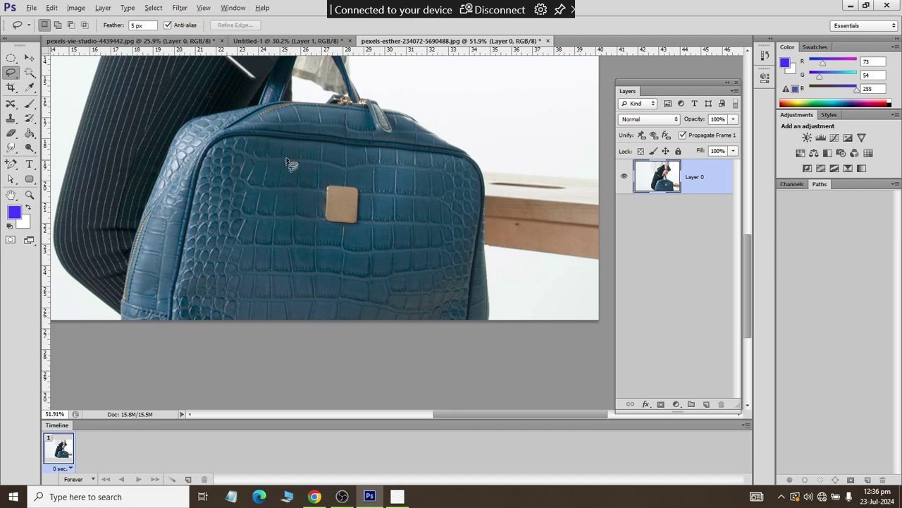
- Quick-select the whole blue backpack body, then zoom in on the top zipper edge
left_click(29, 72)
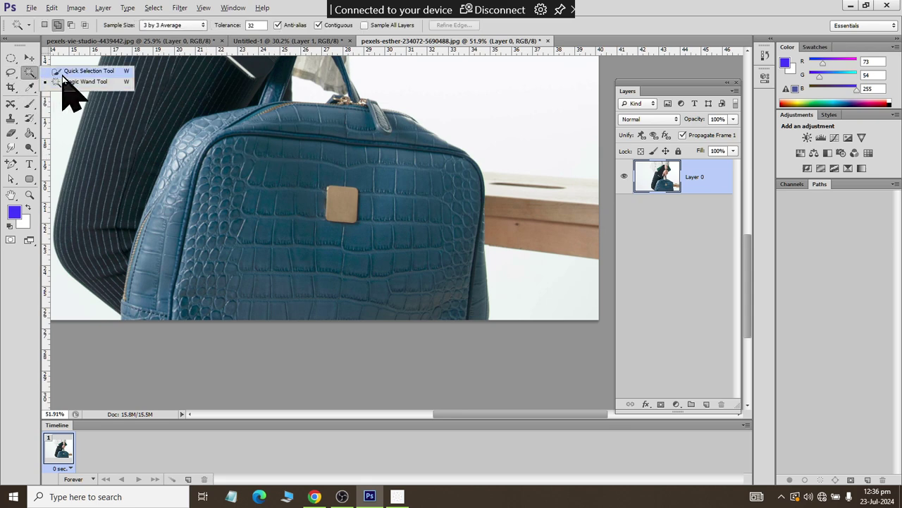
left_click(63, 69)
left_click_drag(292, 237, 243, 209)
left_click_drag(206, 113, 173, 243)
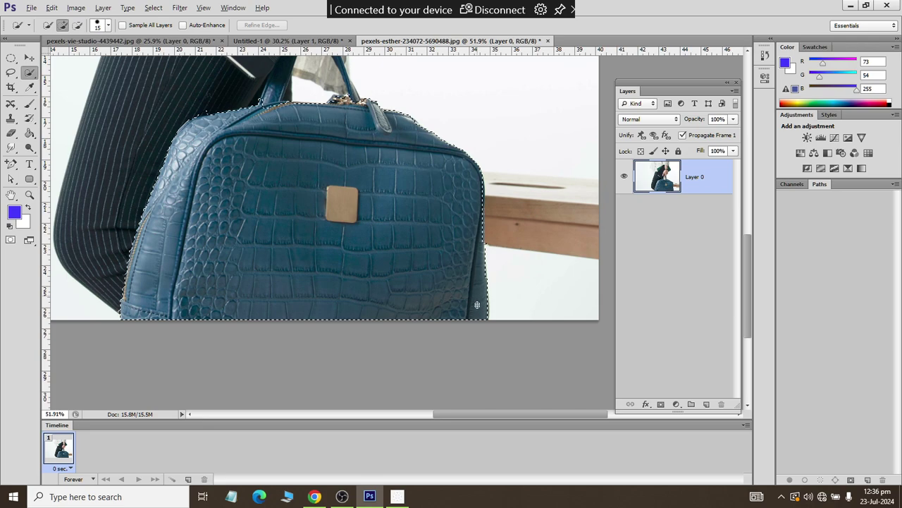
left_click_drag(485, 308, 321, 130)
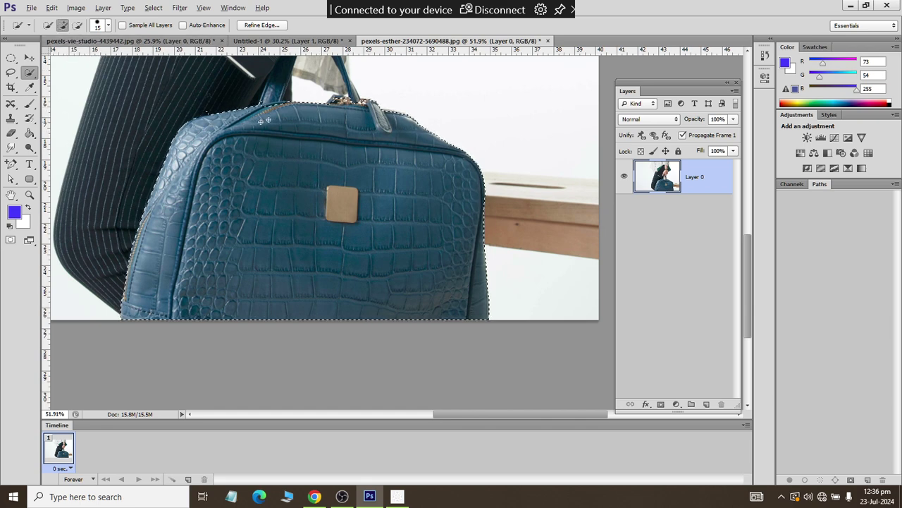
scroll(264, 120, "up", 1)
scroll(299, 84, "up", 3)
scroll(299, 85, "up", 2)
scroll(443, 139, "up", 2)
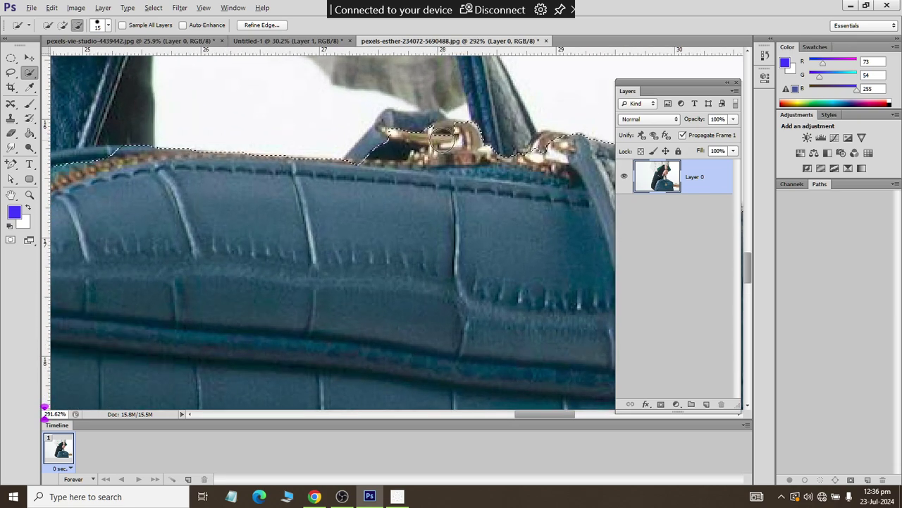
scroll(443, 139, "up", 2)
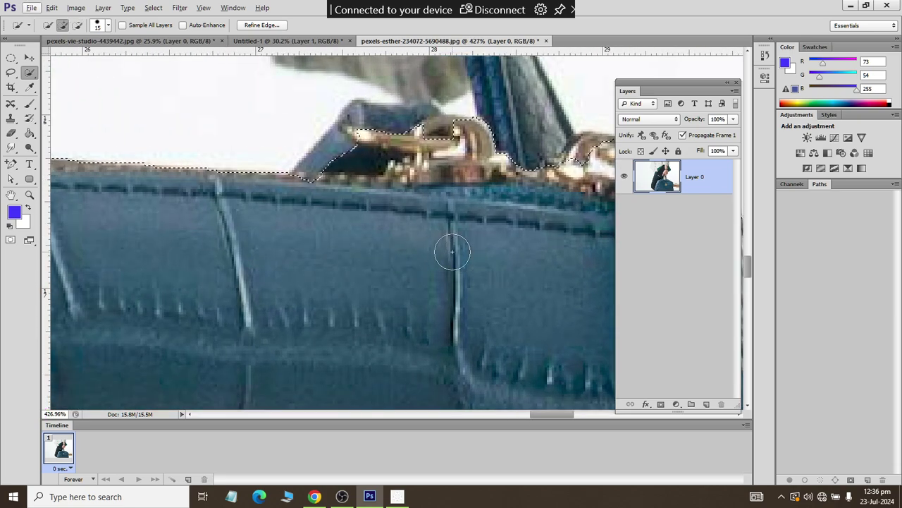
- Lasso-add the gold zipper pulls and handle base along the bag's top edge
left_click(11, 72)
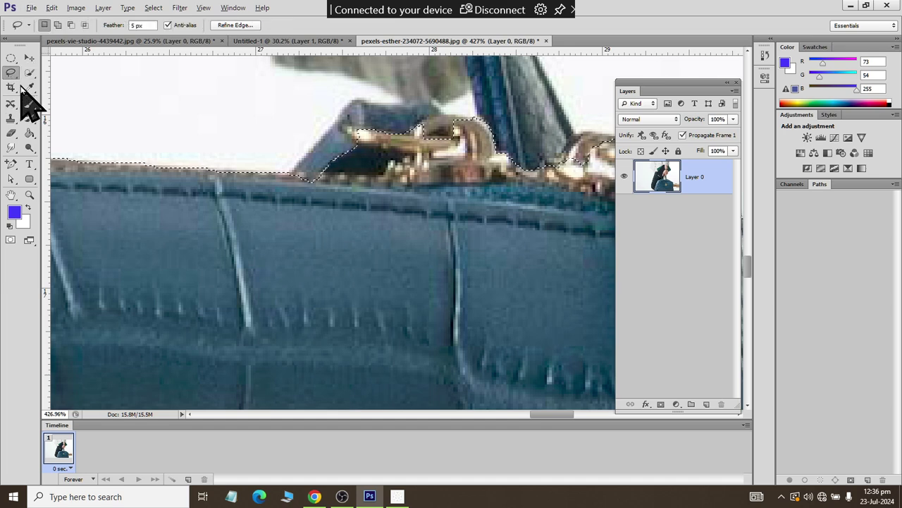
left_click(58, 25)
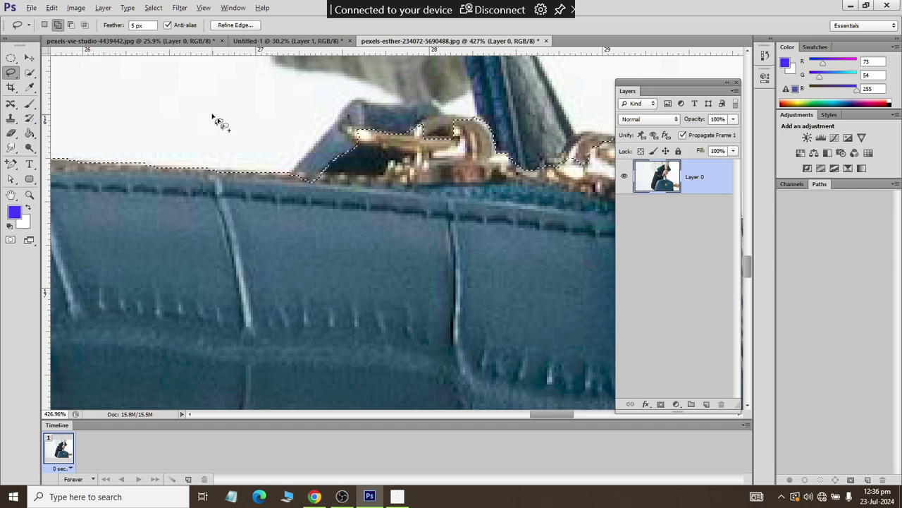
scroll(377, 136, "up", 2)
scroll(377, 136, "up", 2)
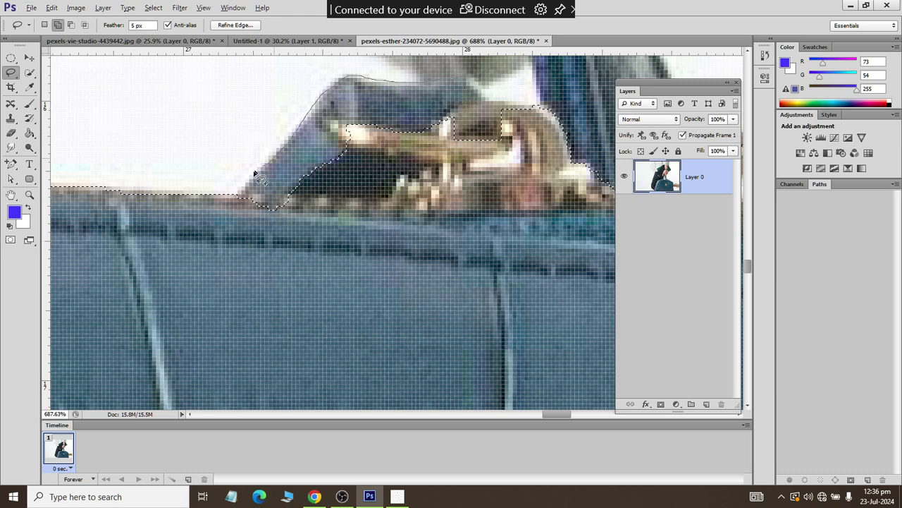
left_click_drag(235, 197, 575, 130)
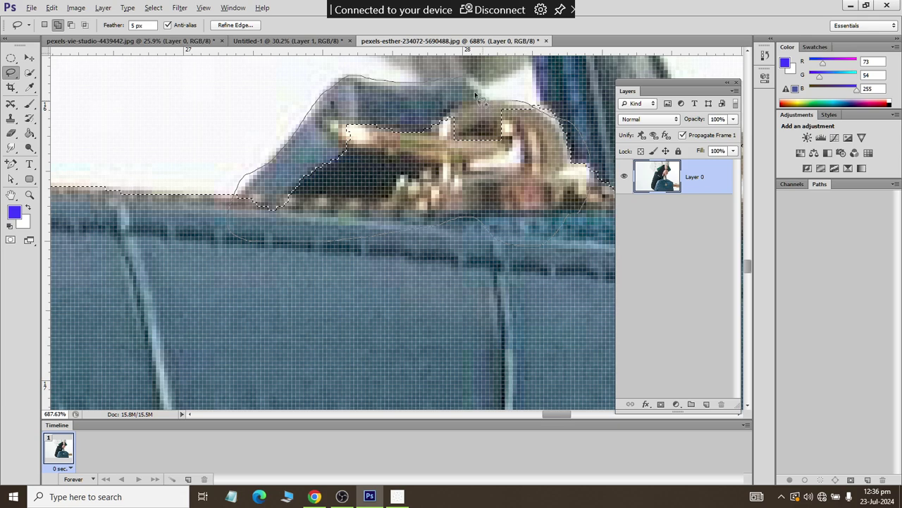
left_click_drag(465, 81, 464, 83)
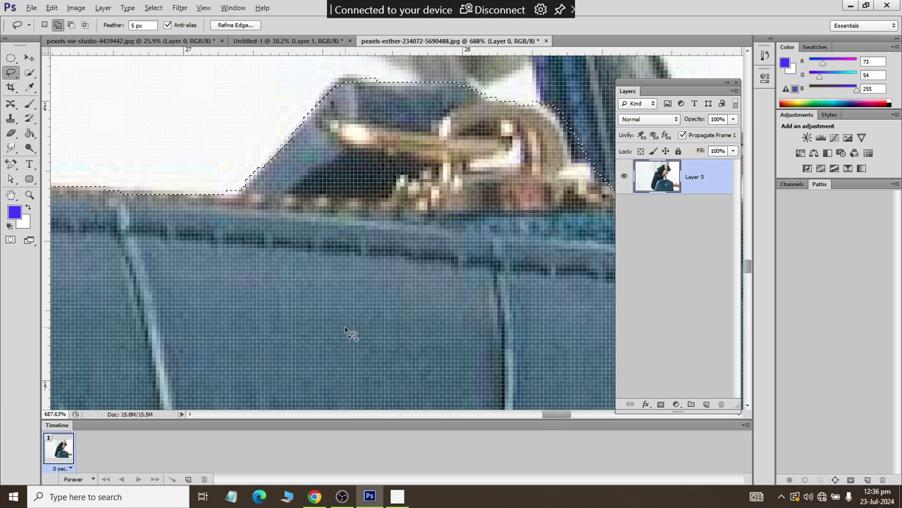
scroll(507, 187, "down", 4, "alt")
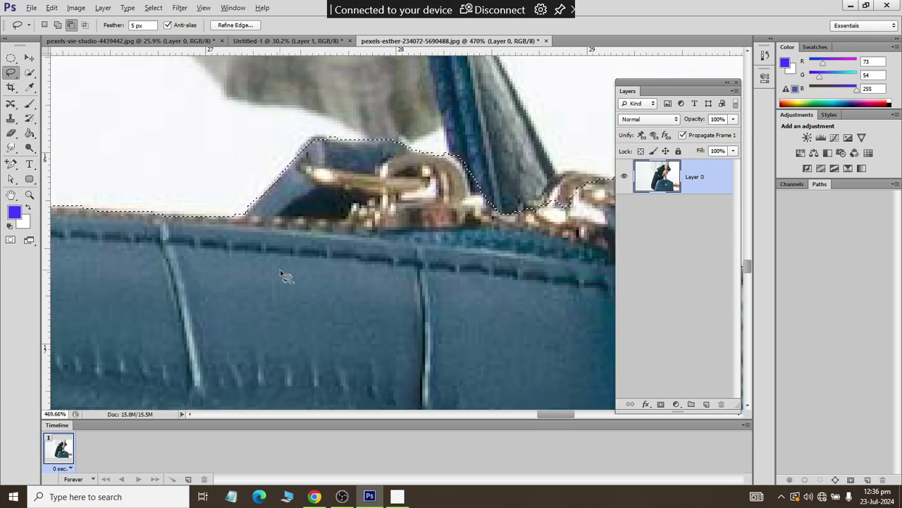
scroll(506, 187, "up", 2, "alt")
scroll(473, 180, "up", 3)
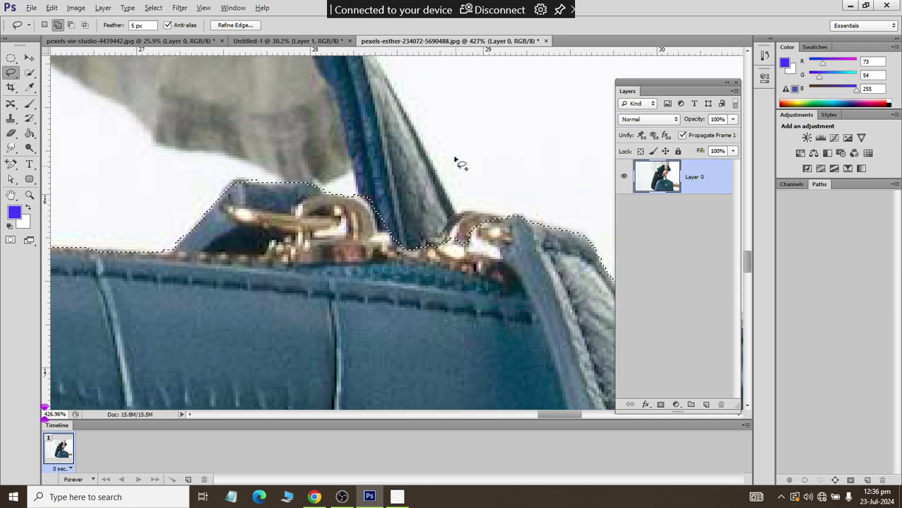
scroll(423, 152, "up", 2)
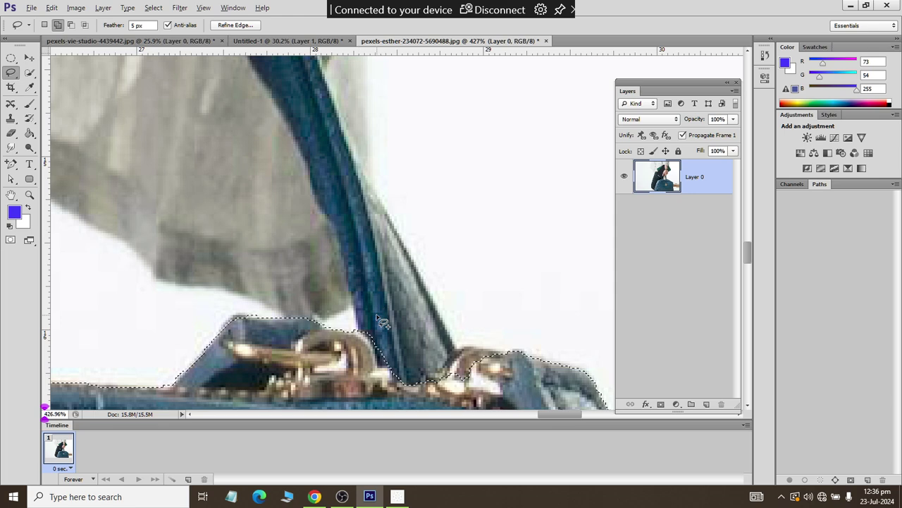
- Brush the blue handle strap above the buckles into the selection with Quick Selection
left_click(29, 72)
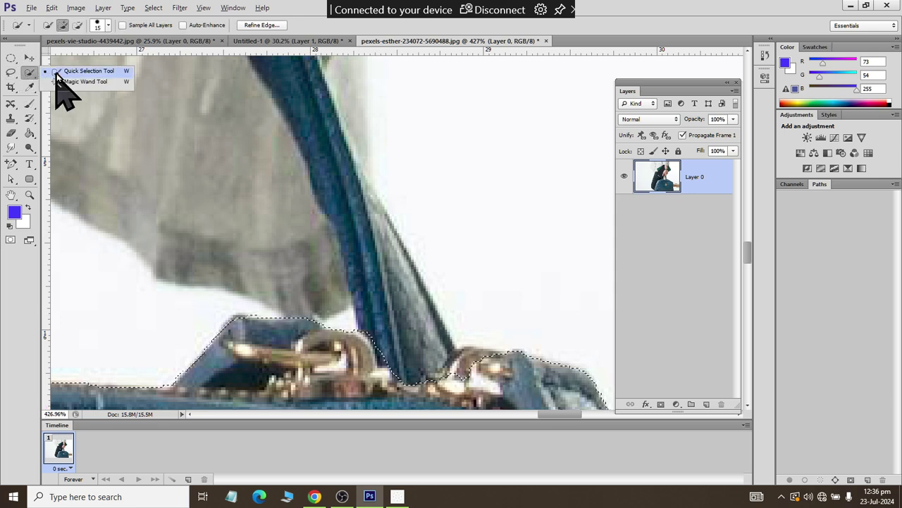
left_click(88, 70)
mouse_move(377, 321)
left_mouse_down()
mouse_move(396, 287)
mouse_move(346, 173)
mouse_move(300, 103)
left_mouse_up()
scroll(300, 103, "down", 2)
scroll(282, 133, "up", 3)
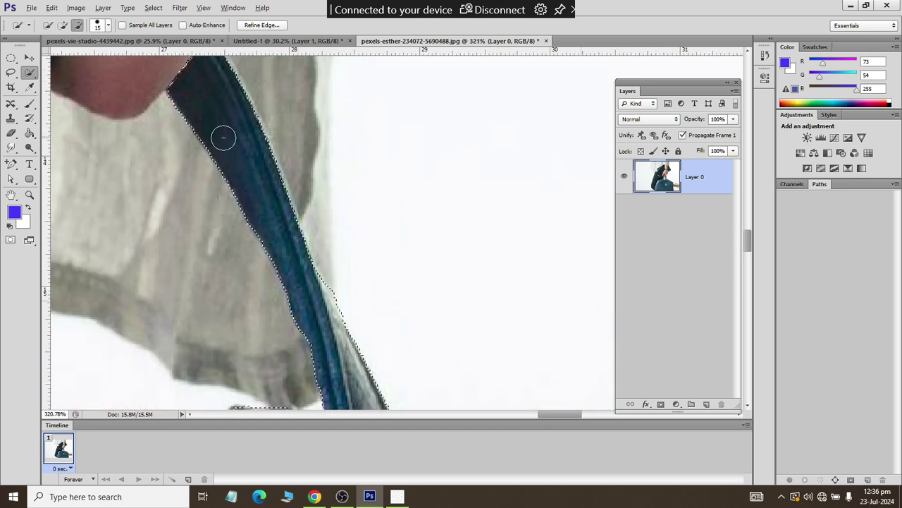
scroll(254, 191, "down", 1)
scroll(328, 317, "up", 1)
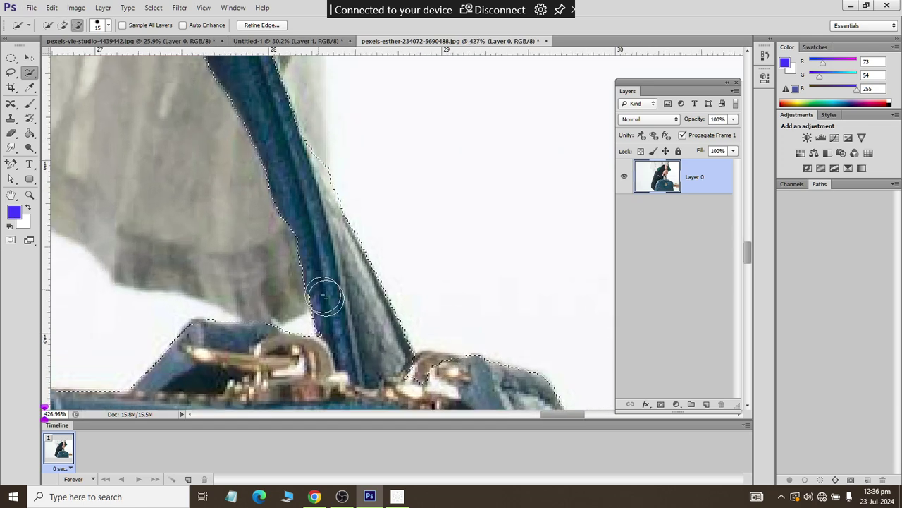
scroll(336, 353, "down", 1)
scroll(350, 220, "up", 2)
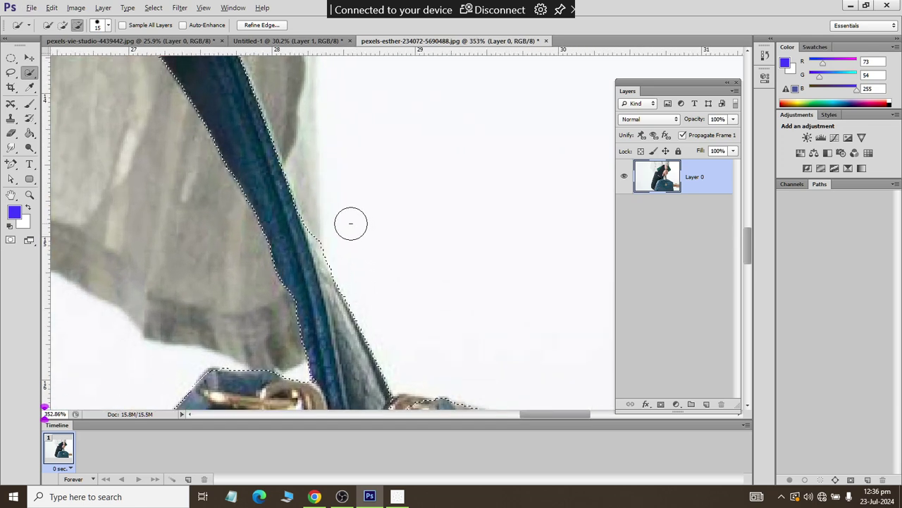
scroll(335, 221, "up", 1)
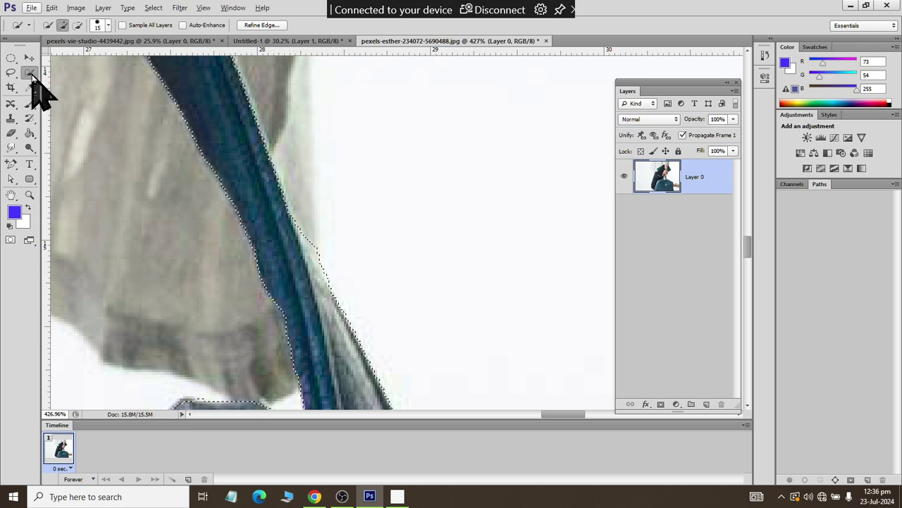
left_click(10, 74)
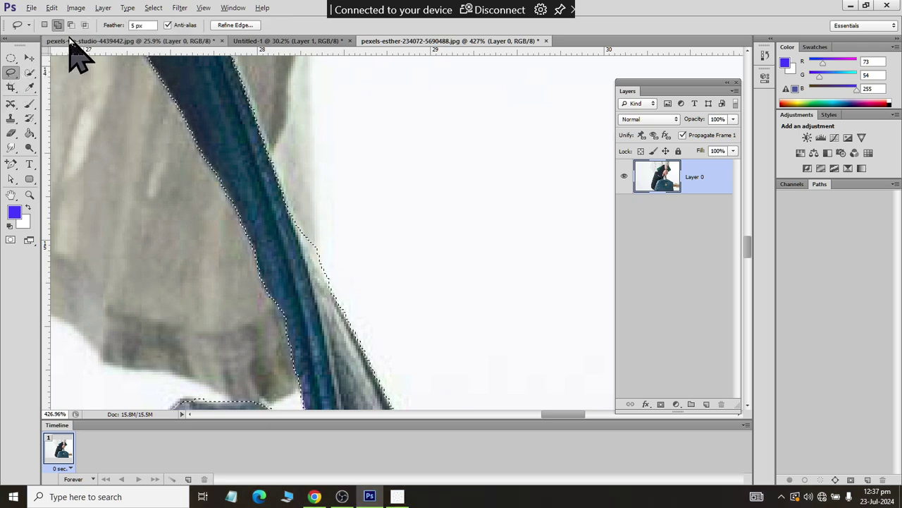
- Subtract the background sliver from along the strap's edge
key("alt")
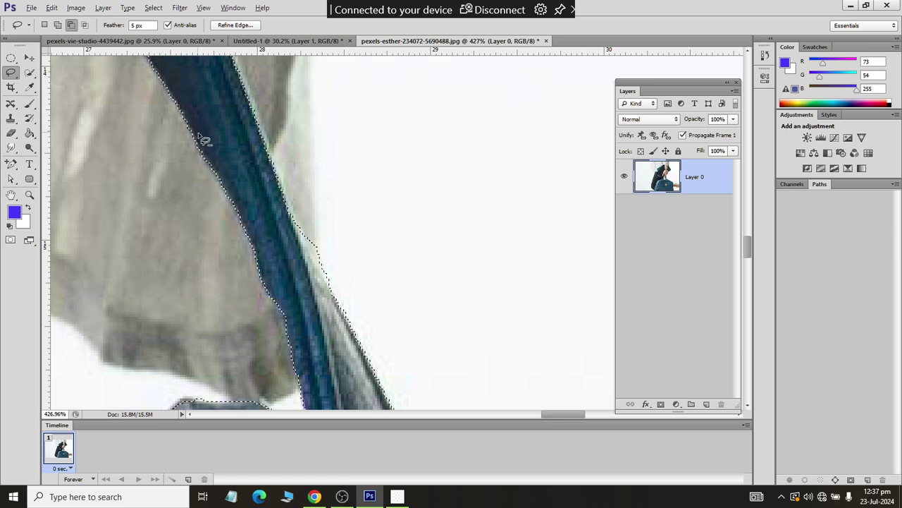
left_click(71, 25)
scroll(322, 232, "up", 3)
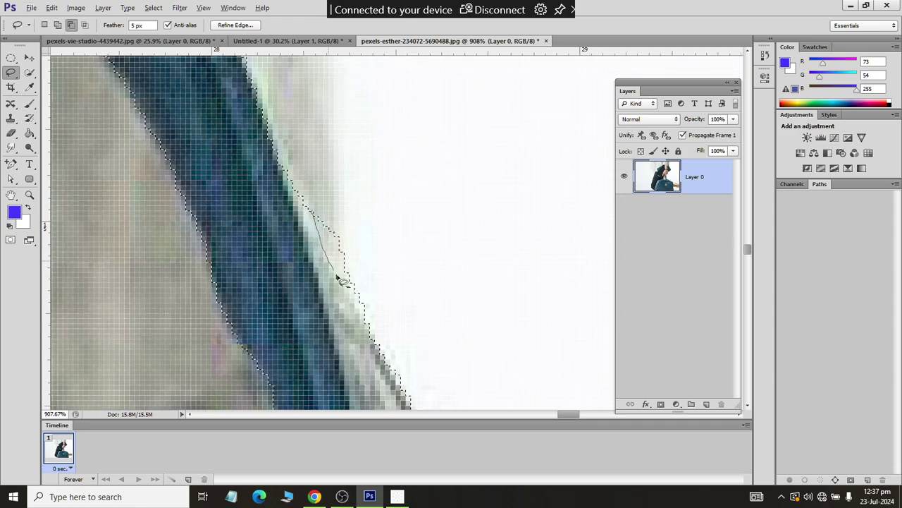
mouse_move(363, 301)
left_mouse_down()
mouse_move(345, 210)
mouse_move(316, 225)
left_mouse_up()
scroll(372, 301, "down", 2)
scroll(362, 322, "down", 1)
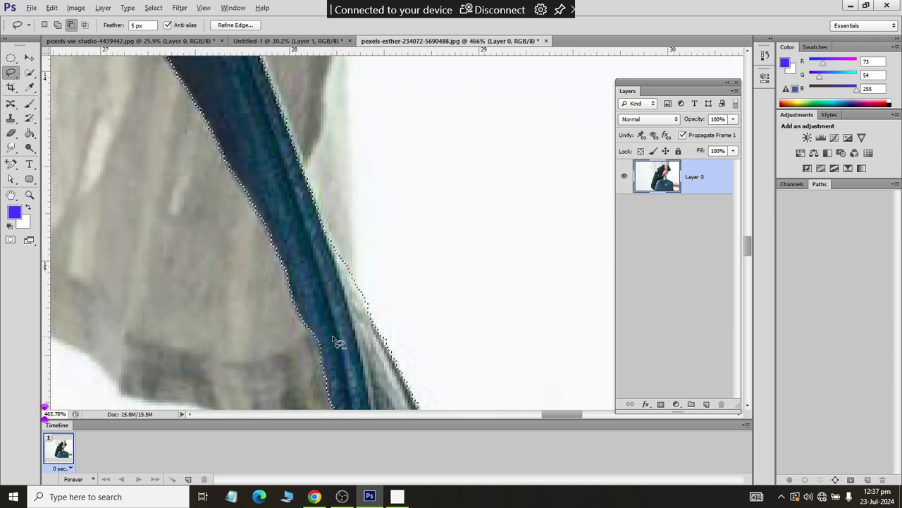
scroll(337, 342, "down", 2)
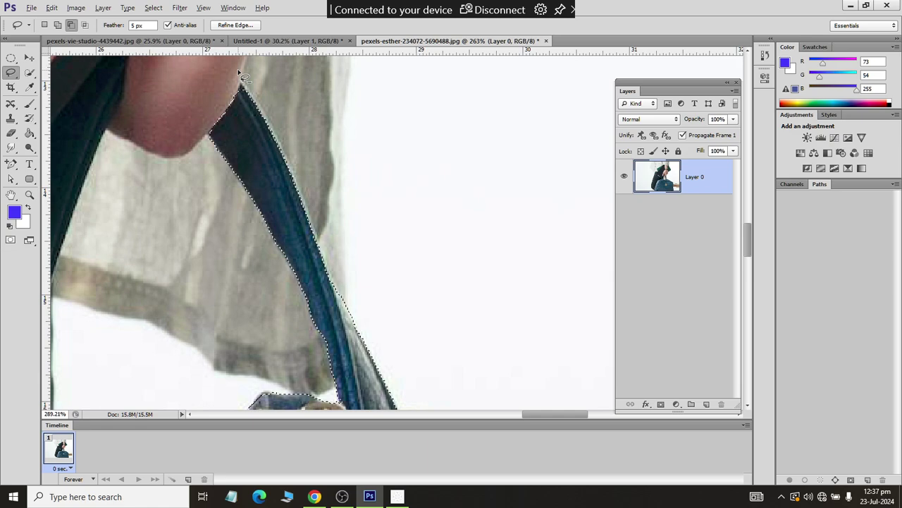
scroll(239, 75, "up", 2)
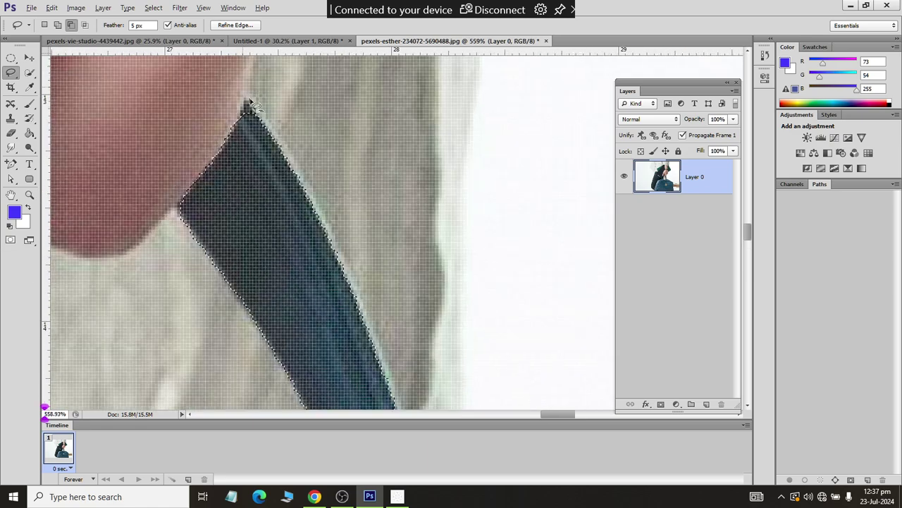
- Trim the selection at the strap's pointed tip beside the hand
left_click(58, 24)
scroll(254, 115, "up", 1)
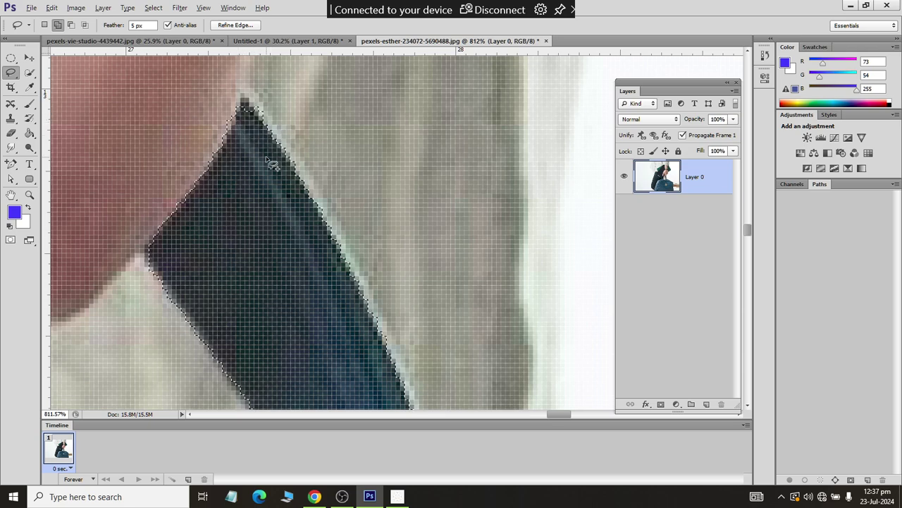
scroll(272, 162, "down", 3)
scroll(275, 176, "up", 3)
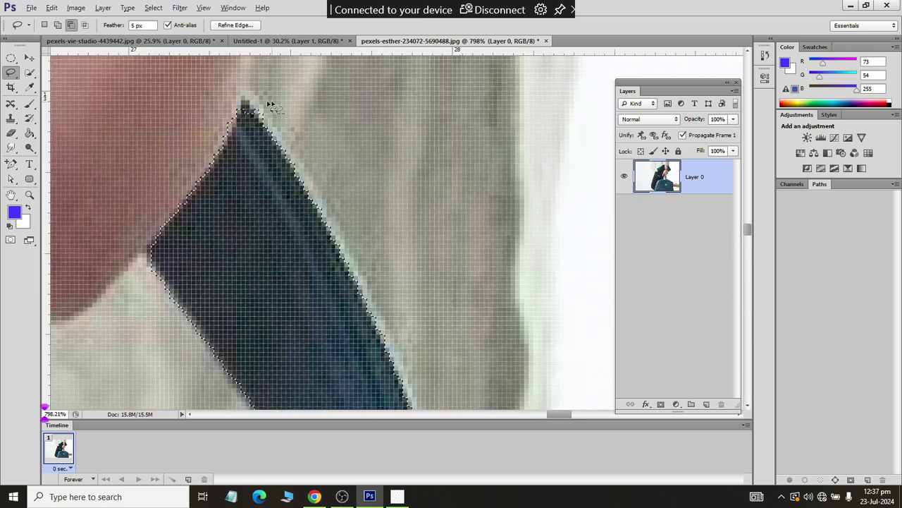
scroll(272, 107, "up", 2)
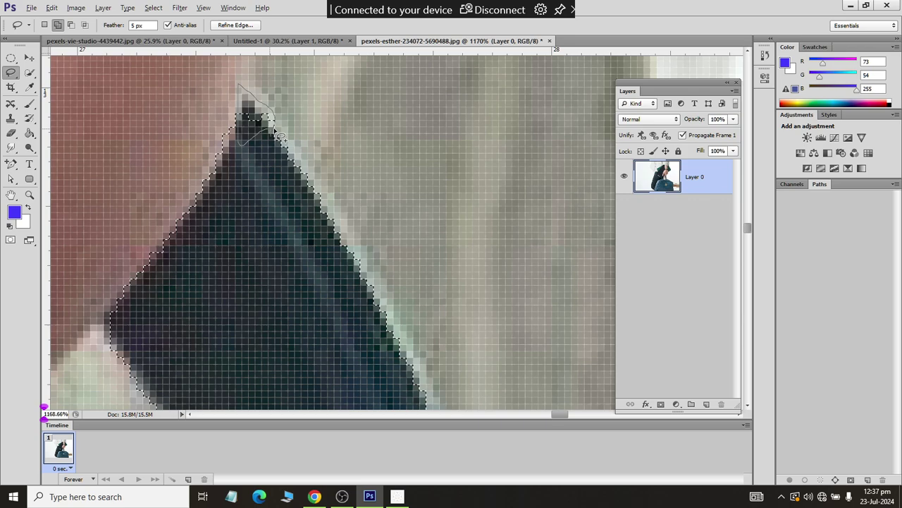
scroll(273, 164, "down", 3)
scroll(258, 155, "up", 3)
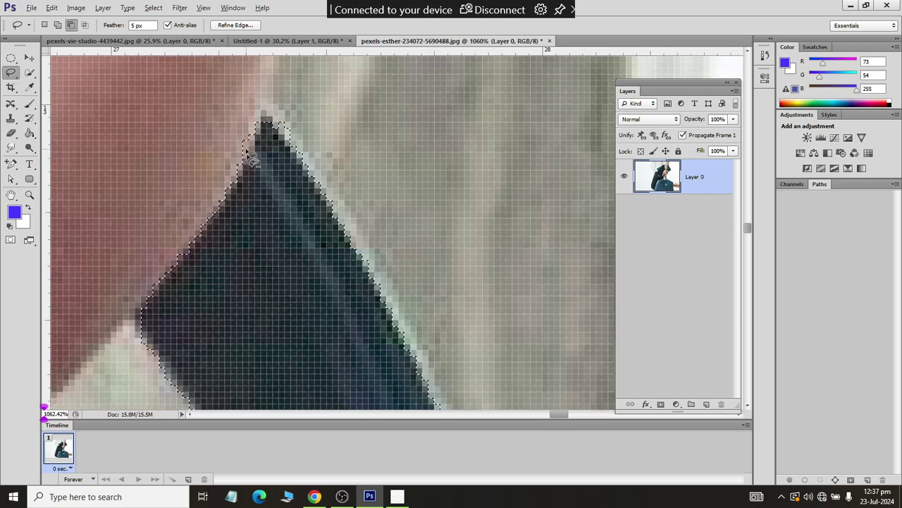
left_click(70, 24)
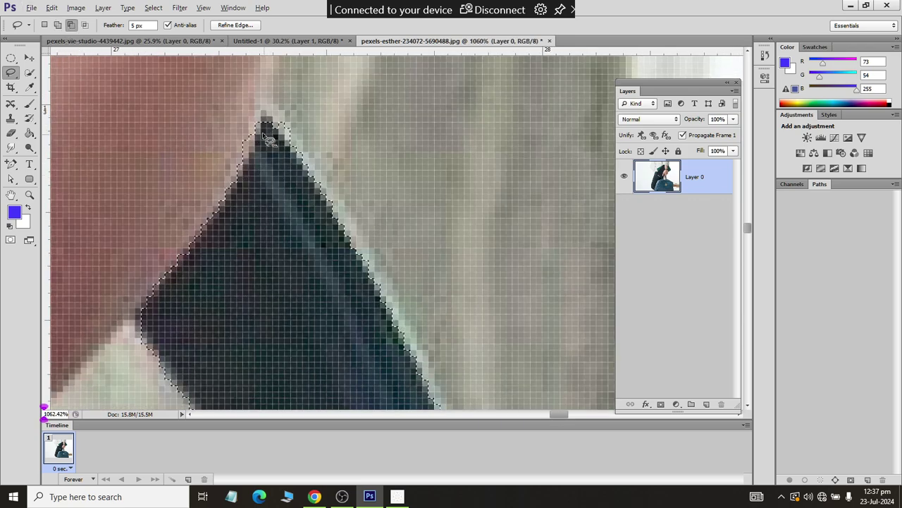
left_click_drag(269, 139, 260, 148)
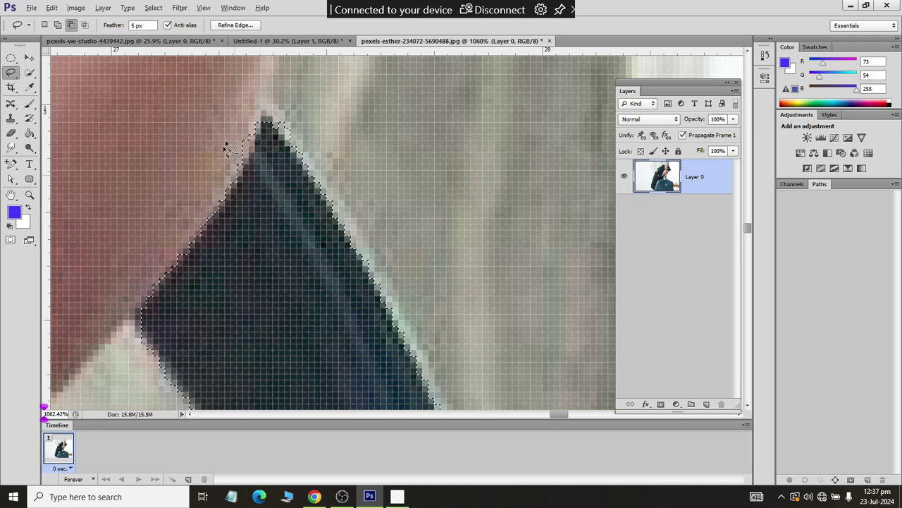
scroll(270, 153, "down", 2)
scroll(262, 167, "down", 2)
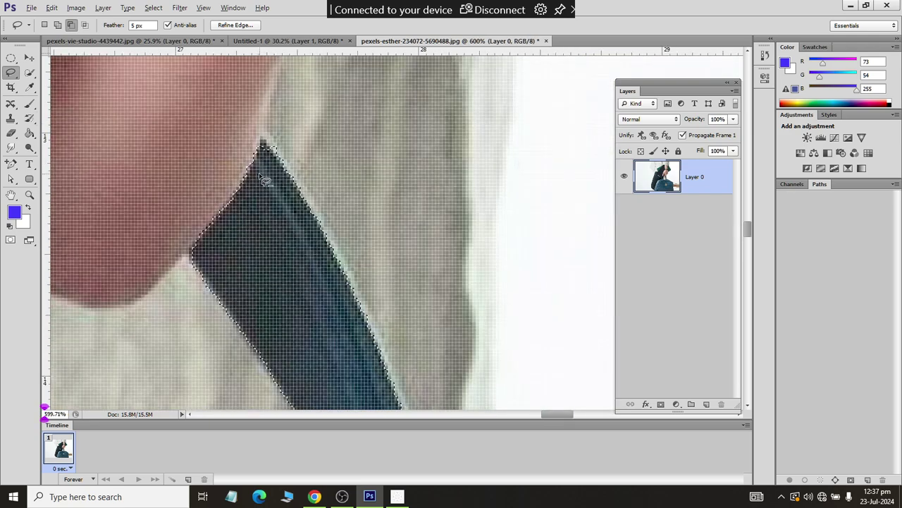
scroll(262, 183, "down", 2)
scroll(262, 195, "down", 2)
scroll(262, 230, "down", 2)
- Subtract the background beside the right-hand gold buckle from the selection
scroll(254, 238, "down", 2)
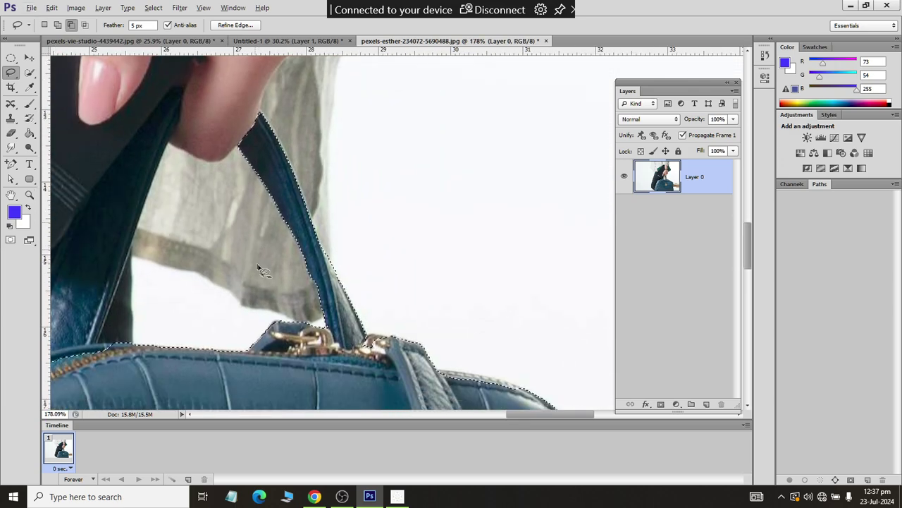
scroll(258, 265, "down", 2)
scroll(339, 275, "up", 2)
scroll(282, 247, "up", 2)
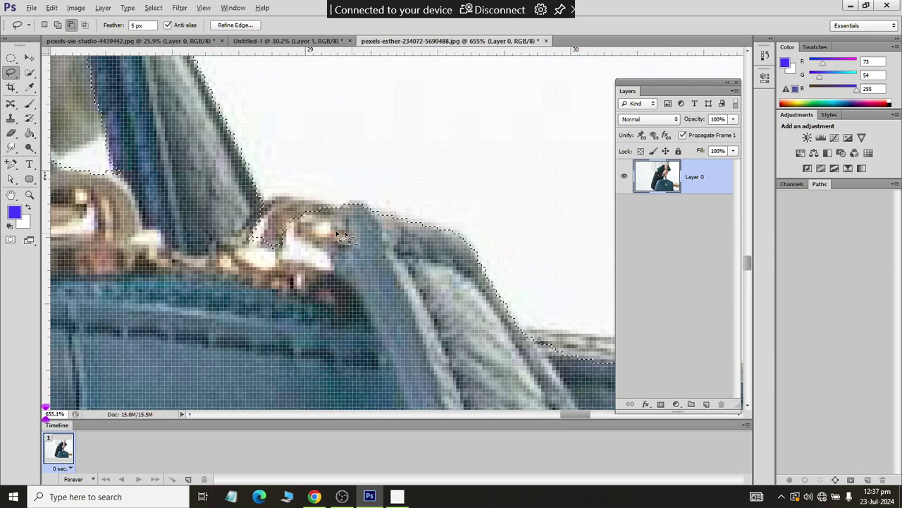
scroll(258, 233, "up", 2)
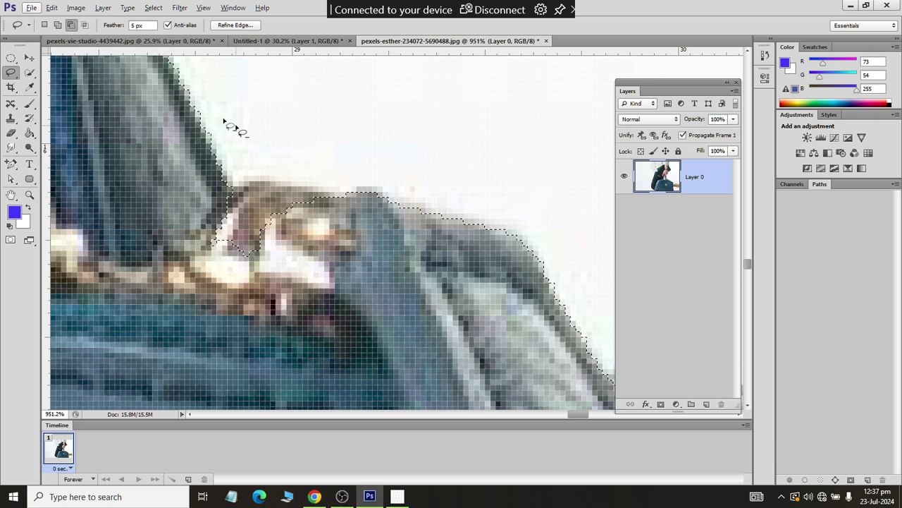
left_click(71, 25)
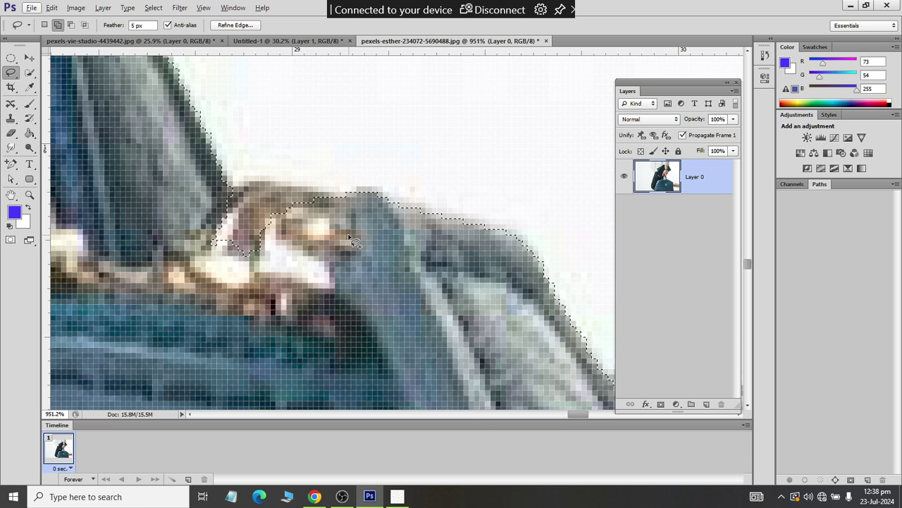
left_click(70, 26)
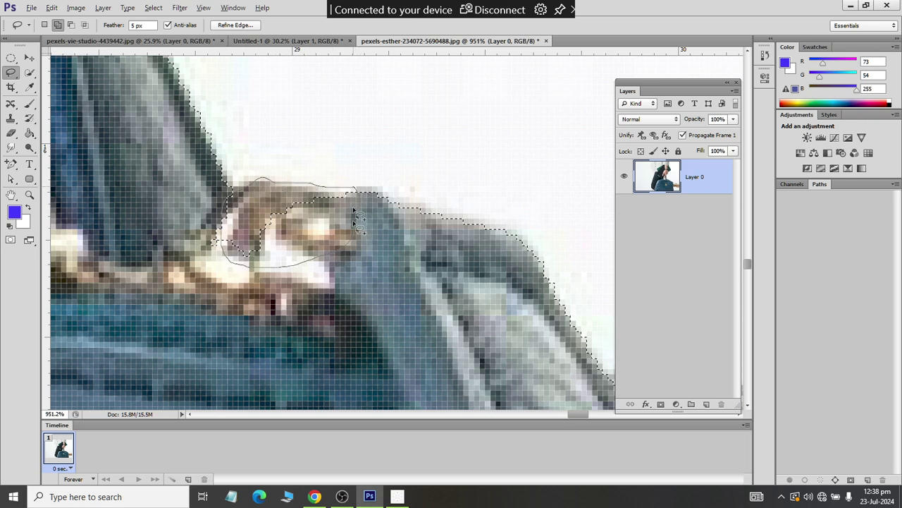
scroll(272, 212, "up", 5)
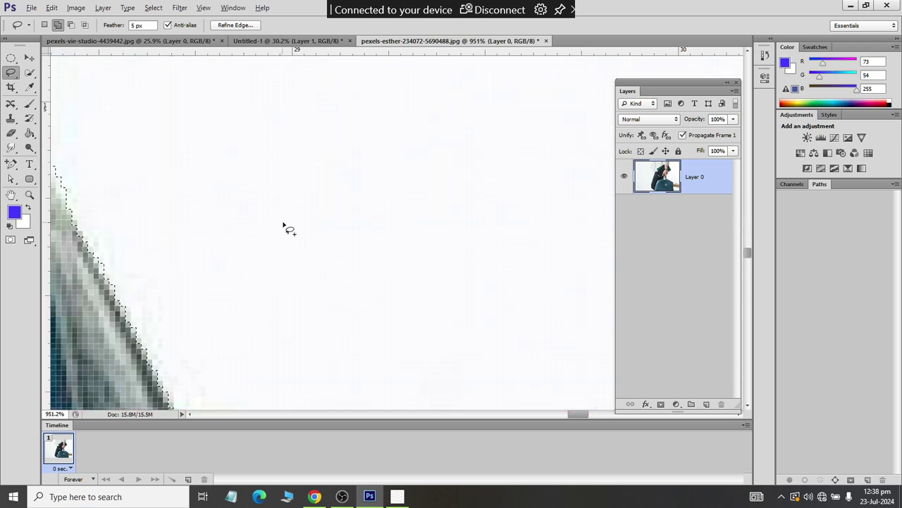
scroll(289, 229, "down", 5)
scroll(288, 161, "up", 3)
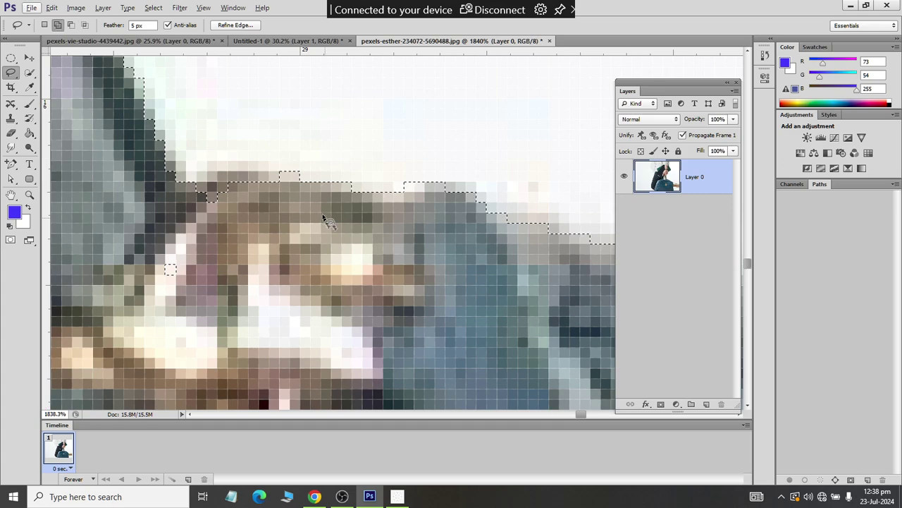
left_click_drag(325, 217, 275, 163)
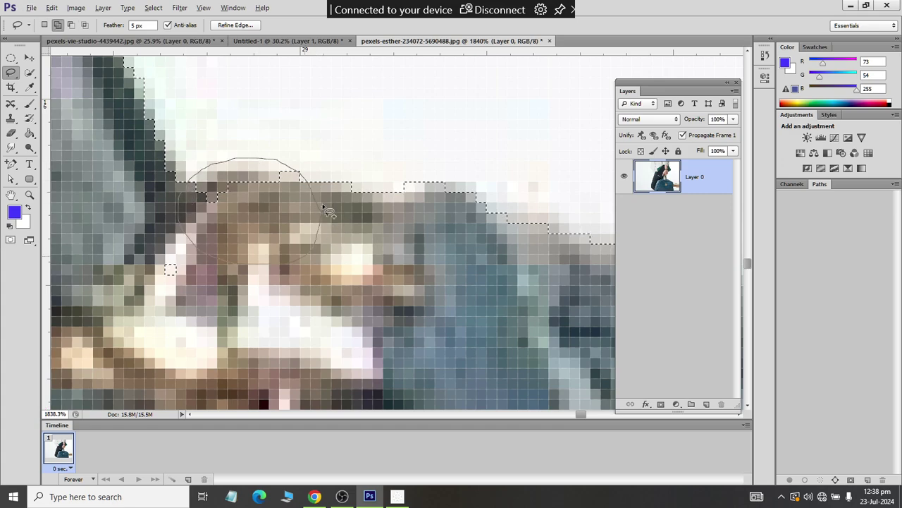
left_click_drag(326, 209, 329, 219)
- Alt-lasso the white sliver above the bag's top edge out of the selection
scroll(332, 264, "down", 5)
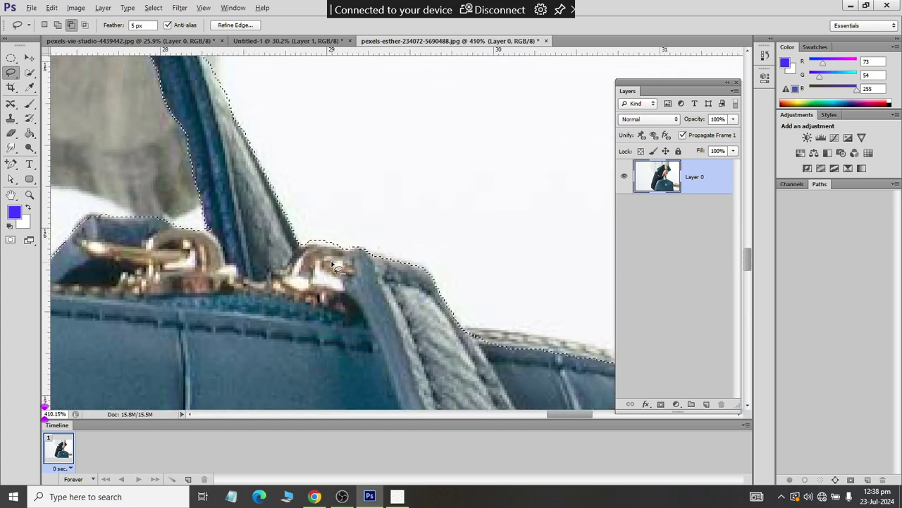
scroll(343, 272, "up", 2)
scroll(364, 311, "up", 2)
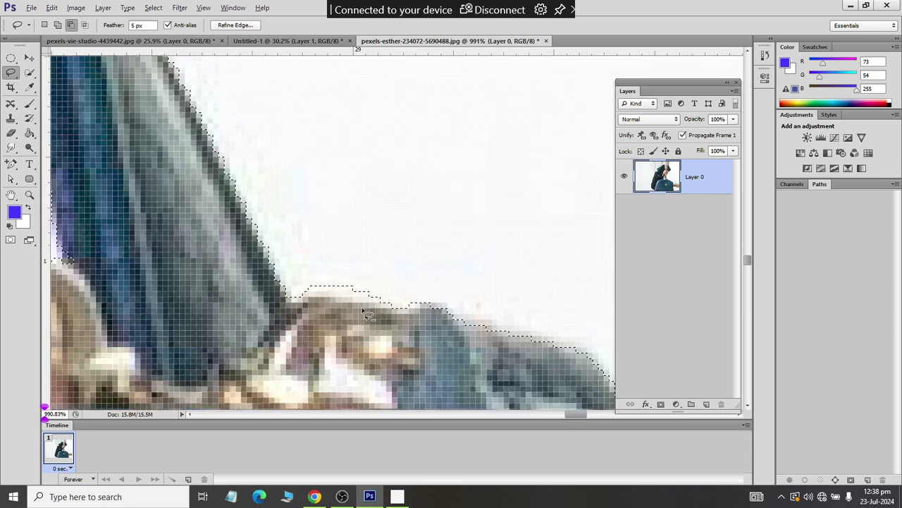
scroll(346, 314, "up", 3)
scroll(226, 294, "up", 2)
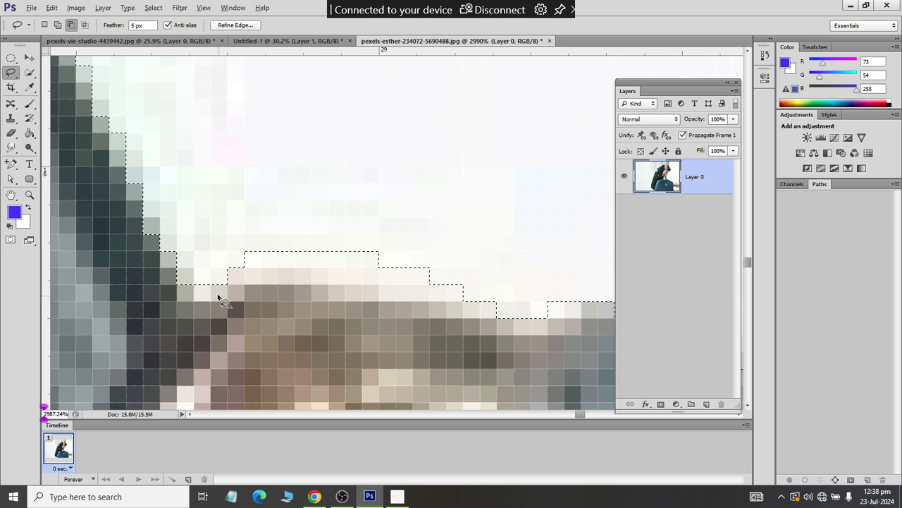
key("alt")
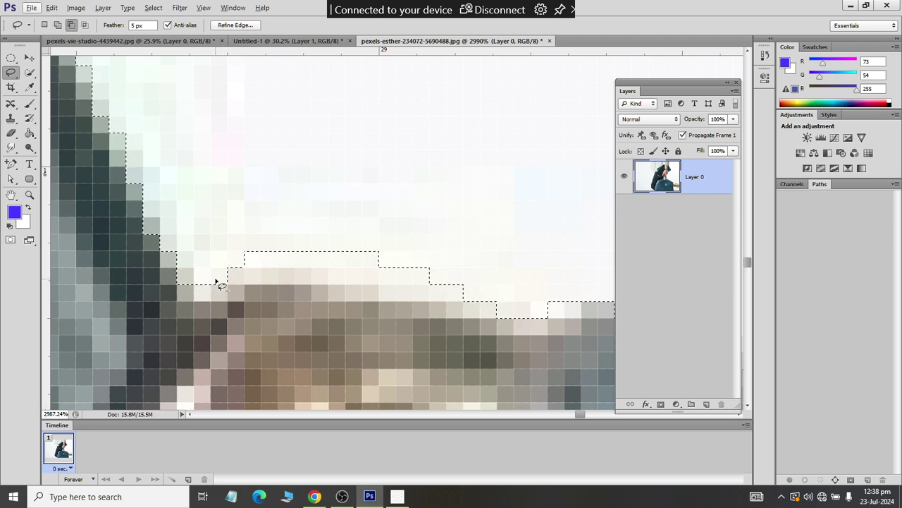
left_click_drag(209, 291, 239, 284)
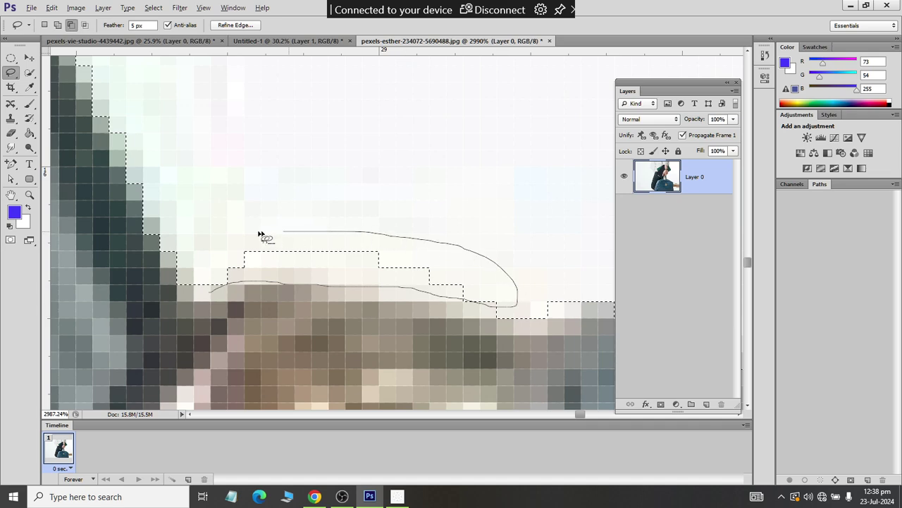
left_click_drag(209, 299, 212, 302)
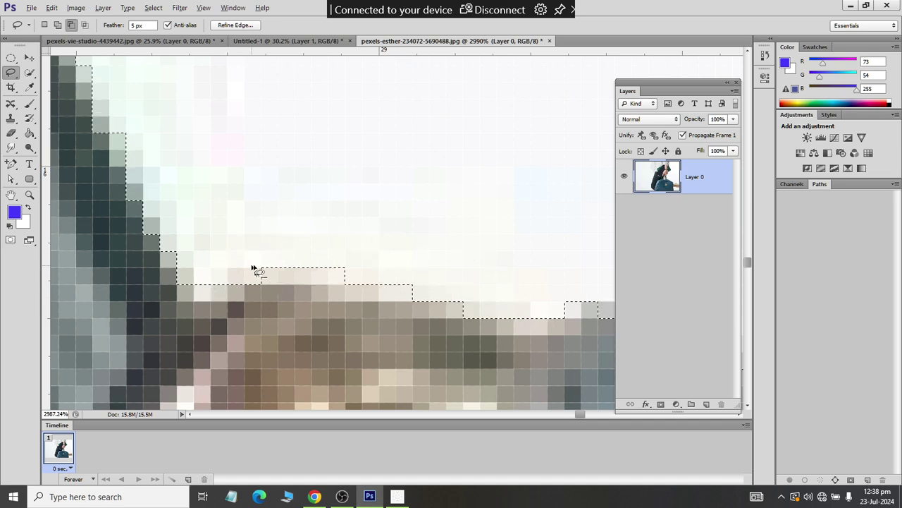
scroll(254, 268, "down", 2)
scroll(279, 321, "down", 2)
scroll(278, 320, "down", 3)
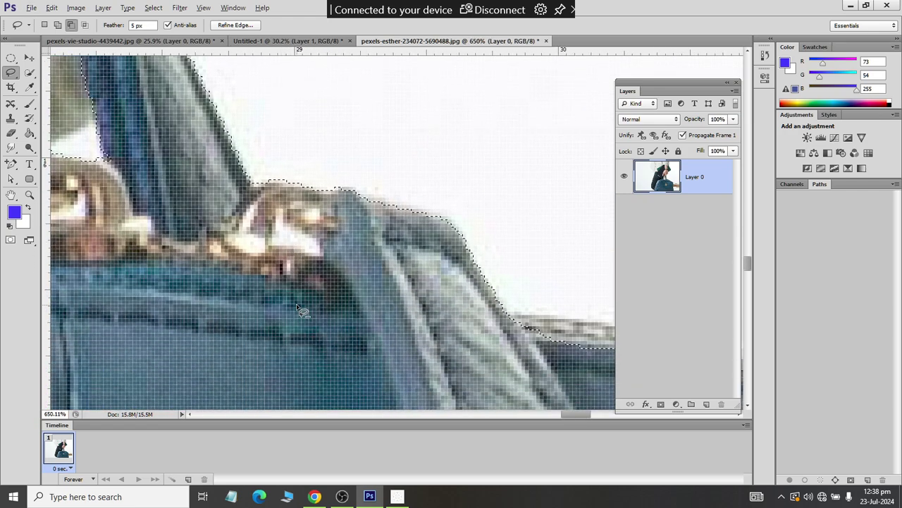
- Quick-select the backpack along its upper edge
scroll(436, 339, "up", 1)
scroll(433, 340, "up", 1)
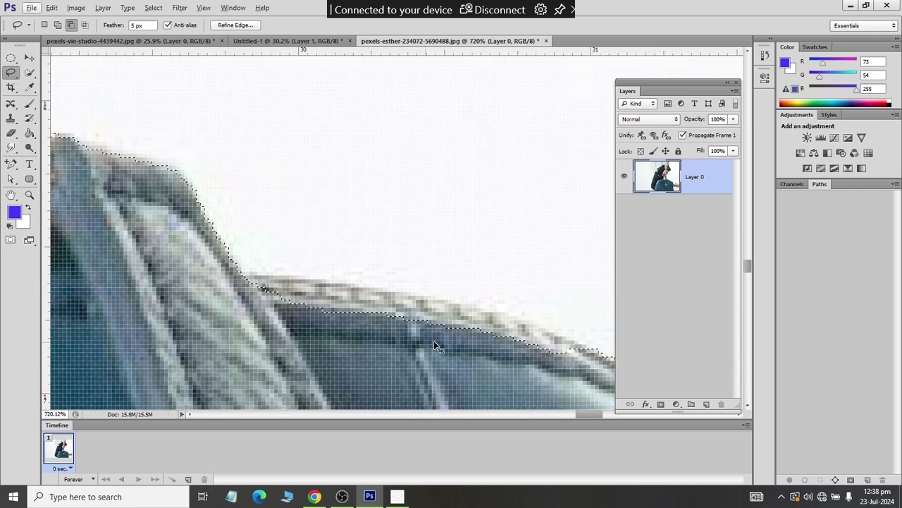
scroll(434, 341, "up", 1)
scroll(434, 341, "up", 1)
left_click_drag(145, 274, 99, 254)
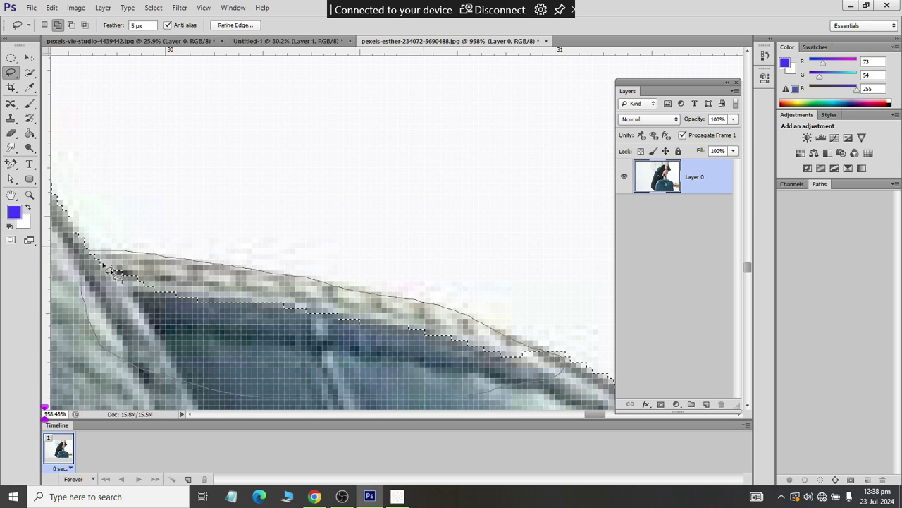
left_click_drag(109, 272, 113, 275)
- Extend the selection down the bag's right edge against the brown background
scroll(137, 288, "down", 2)
scroll(211, 268, "down", 1)
scroll(346, 252, "down", 2)
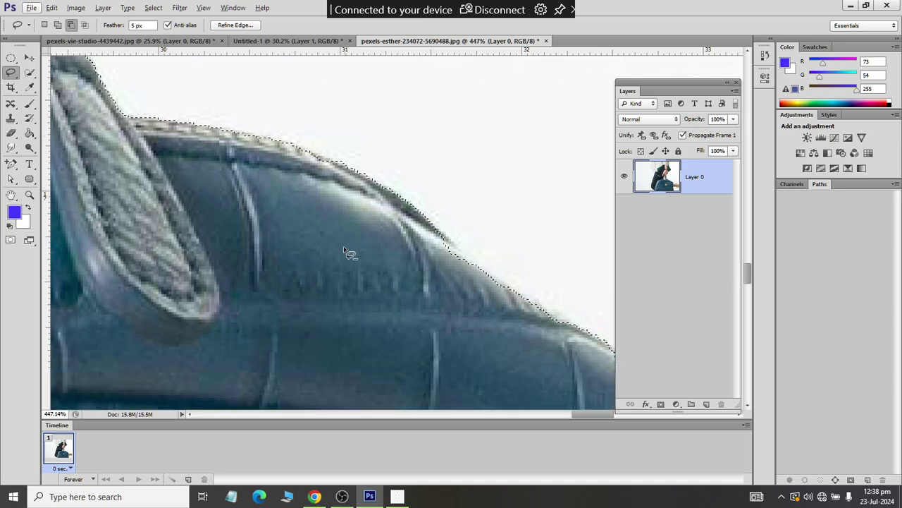
scroll(594, 262, "up", 1)
scroll(528, 228, "up", 3)
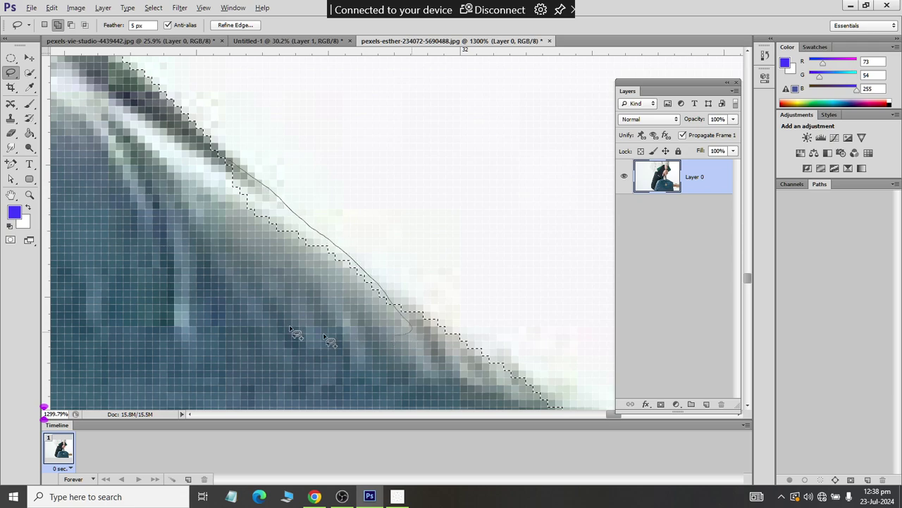
scroll(248, 220, "down", 2)
scroll(276, 292, "down", 1)
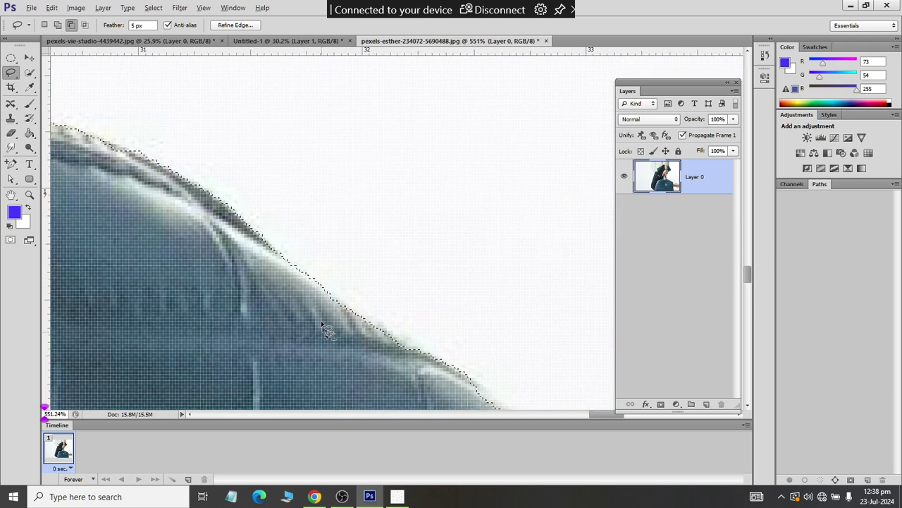
scroll(317, 282, "down", 1)
scroll(344, 268, "down", 1)
scroll(451, 229, "up", 2)
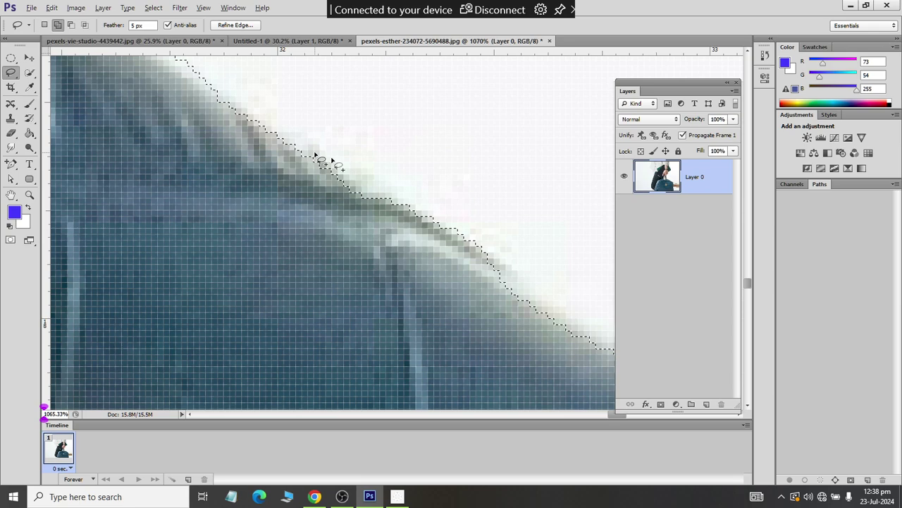
scroll(332, 202, "down", 2)
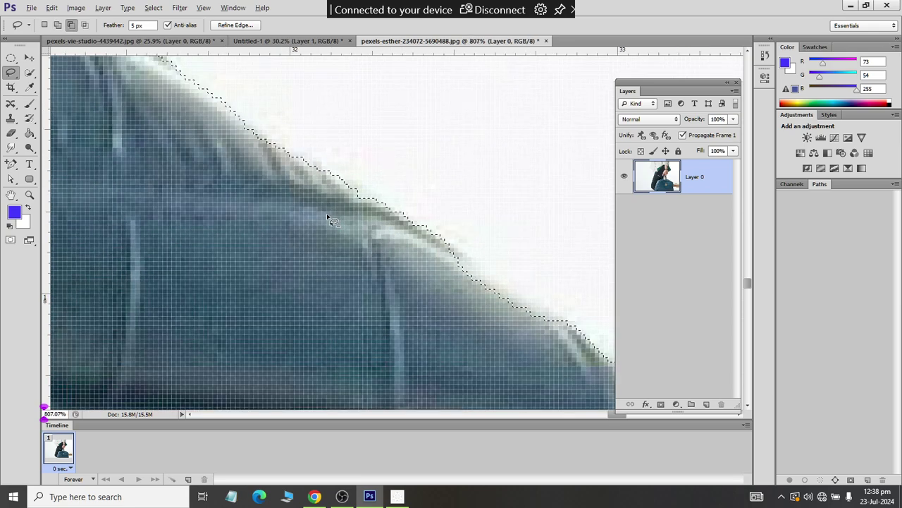
scroll(363, 242, "down", 2)
scroll(487, 266, "down", 1)
scroll(486, 278, "down", 1)
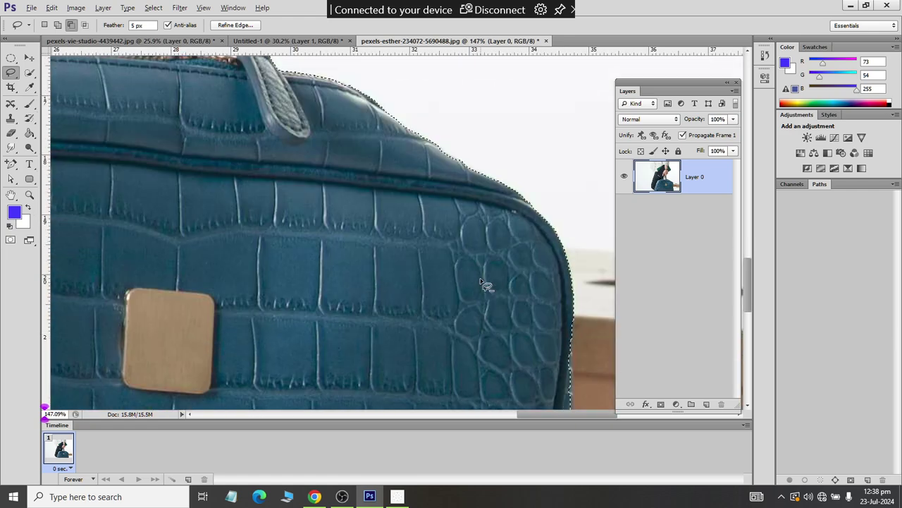
scroll(588, 324, "up", 2)
scroll(592, 303, "up", 2)
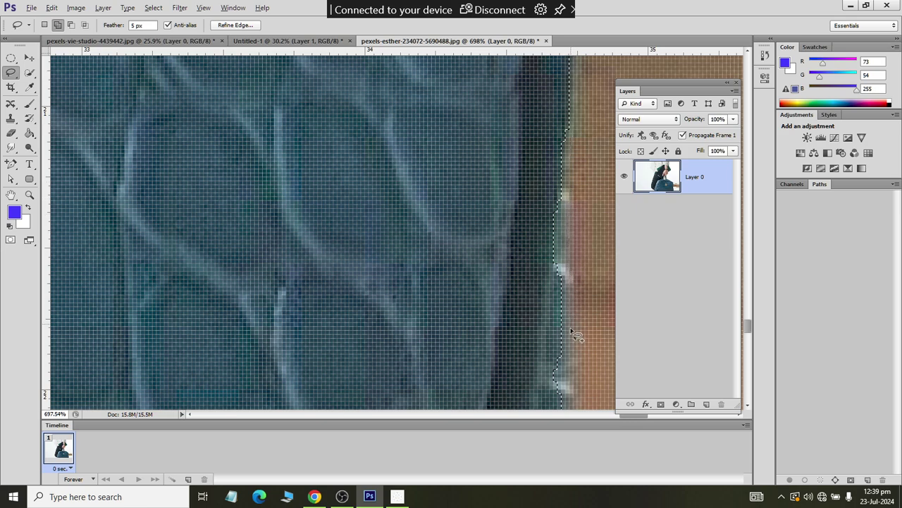
left_click_drag(571, 377, 546, 174)
left_click_drag(568, 136, 568, 138)
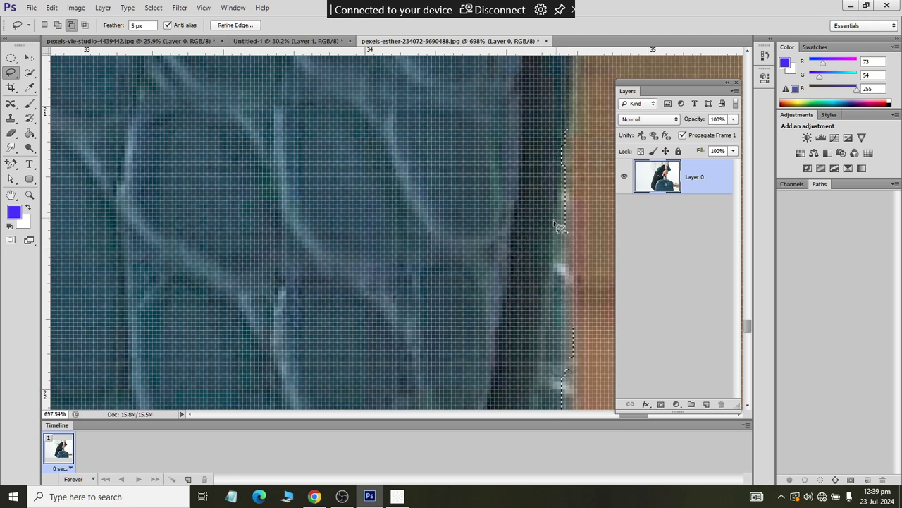
scroll(557, 212, "down", 2)
scroll(568, 254, "down", 1)
scroll(567, 206, "up", 3)
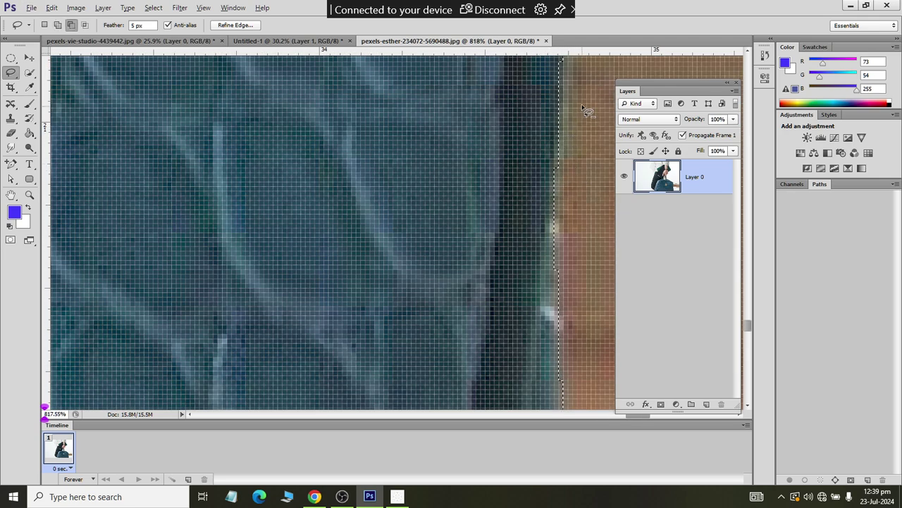
- Refine the selection a second time along the bag's right side
scroll(586, 110, "down", 1)
scroll(570, 90, "down", 1)
scroll(558, 248, "down", 1)
scroll(554, 303, "up", 1)
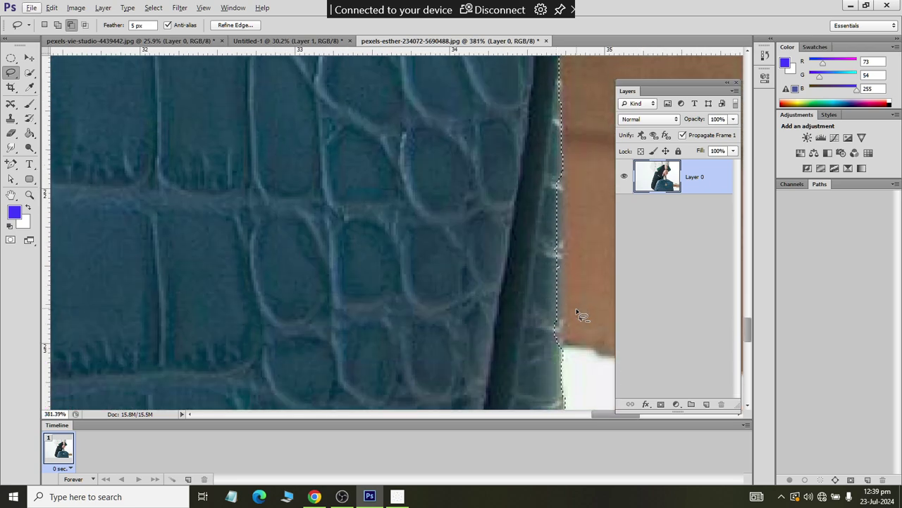
scroll(580, 316, "up", 1)
scroll(594, 332, "up", 1)
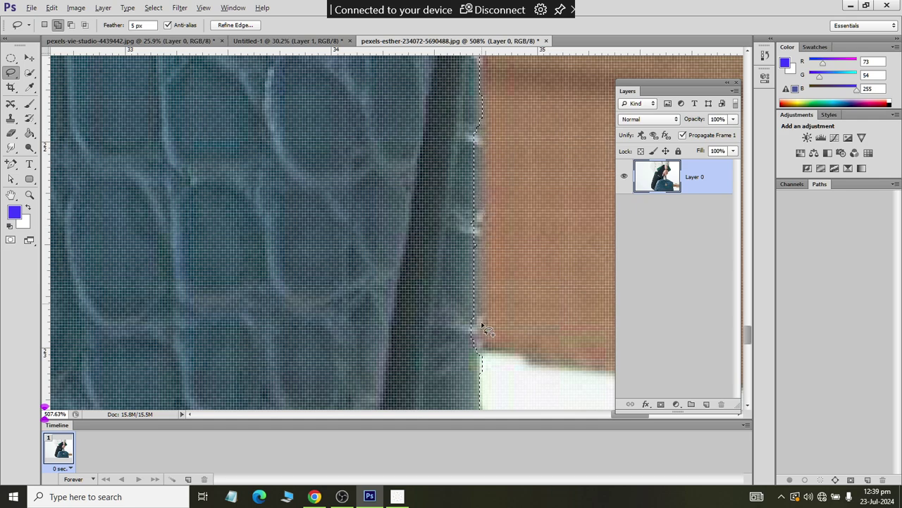
mouse_move(438, 366)
left_mouse_down()
mouse_move(459, 121)
mouse_move(477, 184)
left_mouse_up()
scroll(478, 212, "down", 1)
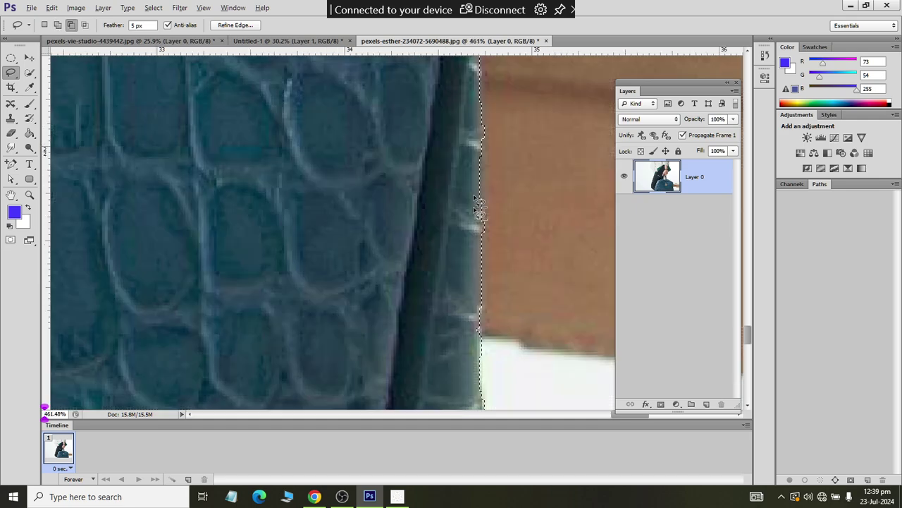
scroll(473, 303, "down", 1)
scroll(473, 313, "down", 1)
scroll(473, 299, "down", 2)
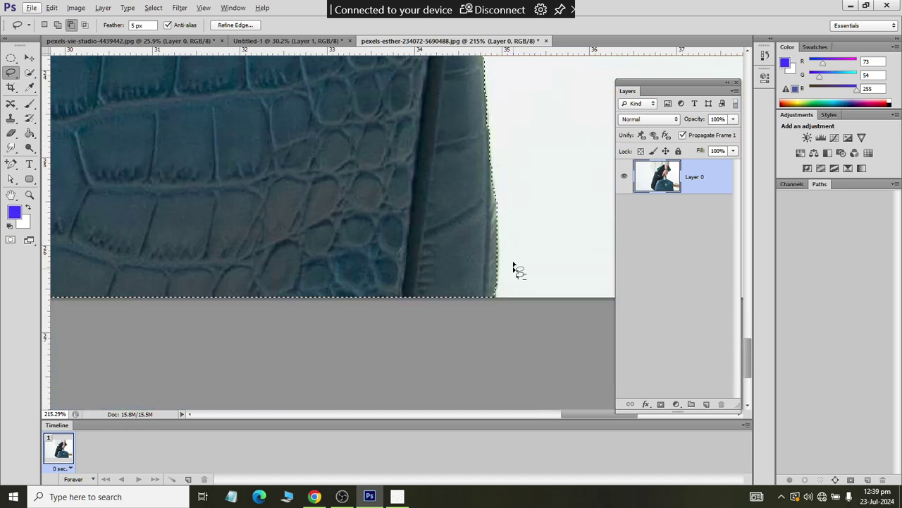
scroll(503, 256, "left", 3)
scroll(354, 275, "up", 1)
scroll(355, 275, "left", 2)
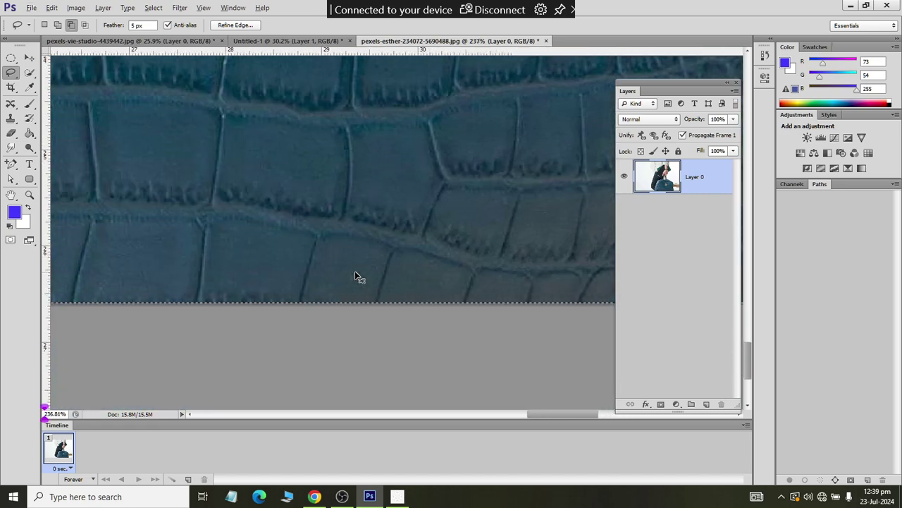
scroll(355, 275, "left", 2)
scroll(355, 275, "left", 2)
scroll(351, 274, "left", 2)
scroll(338, 279, "down", 1)
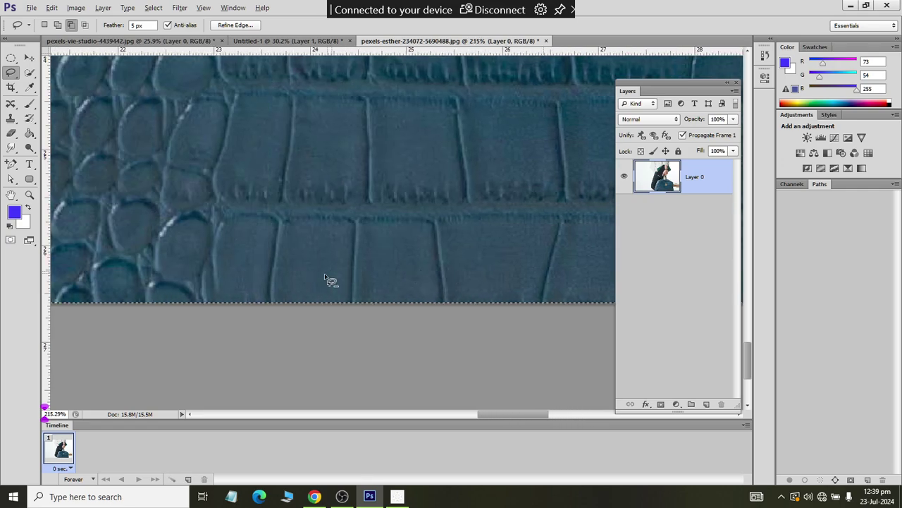
scroll(186, 286, "down", 1)
scroll(141, 275, "left", 2)
scroll(144, 273, "left", 2)
scroll(150, 273, "left", 2)
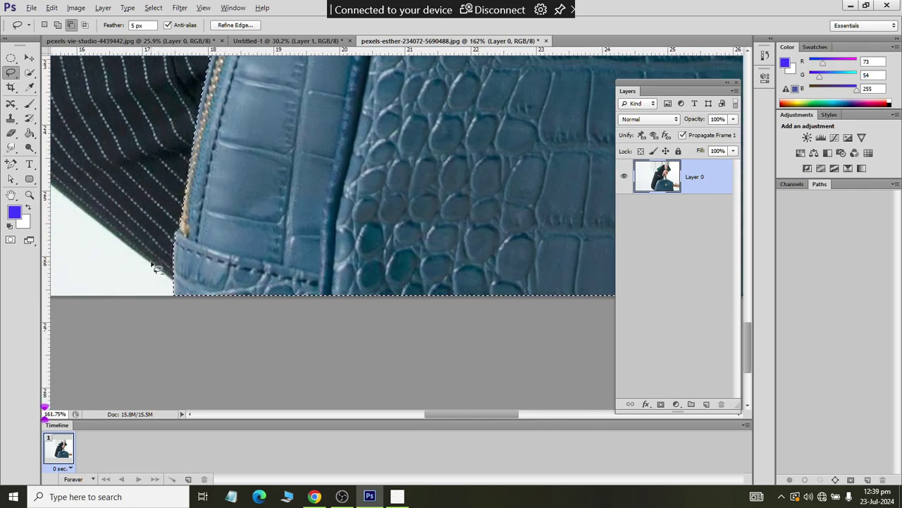
scroll(176, 247, "down", 2)
scroll(208, 217, "down", 2)
scroll(208, 217, "up", 2)
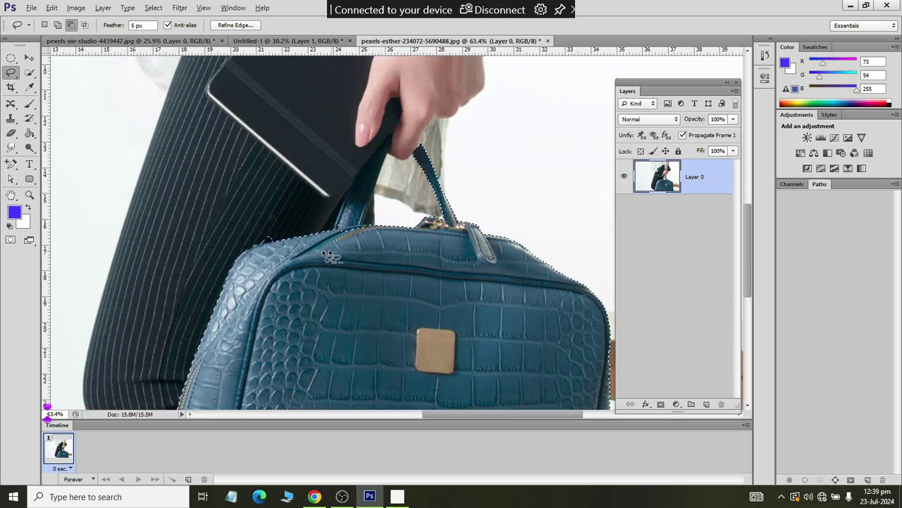
scroll(233, 205, "up", 2)
scroll(282, 187, "up", 2)
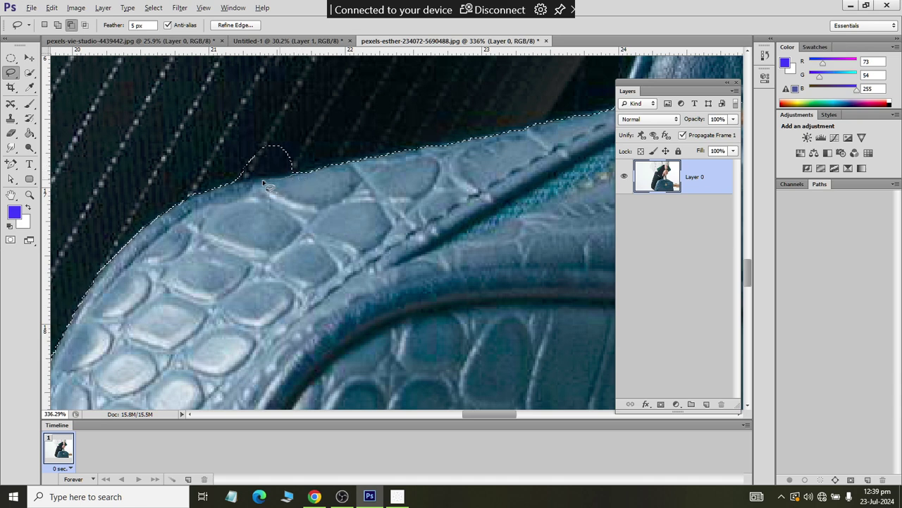
- Remove the dark background bulge above the bag's upper-left edge from the selection
left_click_drag(296, 180, 297, 181)
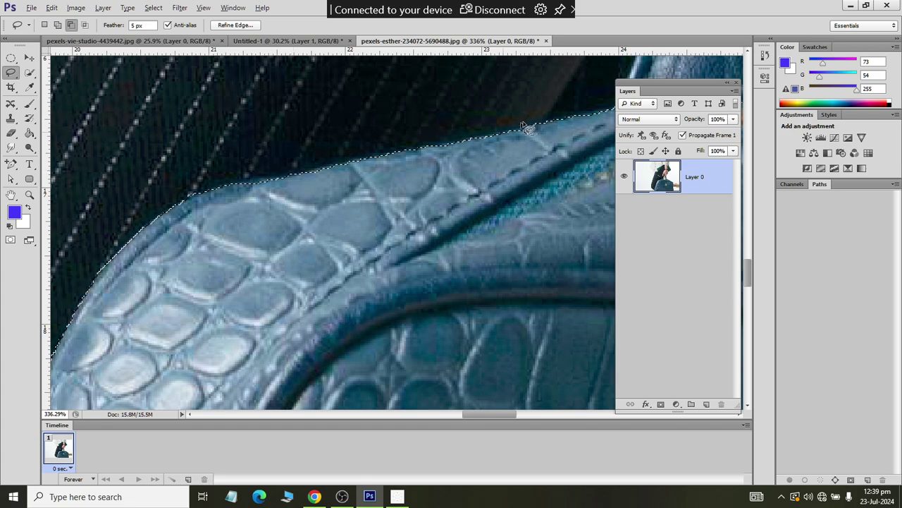
scroll(487, 162, "right", 2)
scroll(479, 176, "right", 2)
scroll(487, 162, "up", 2)
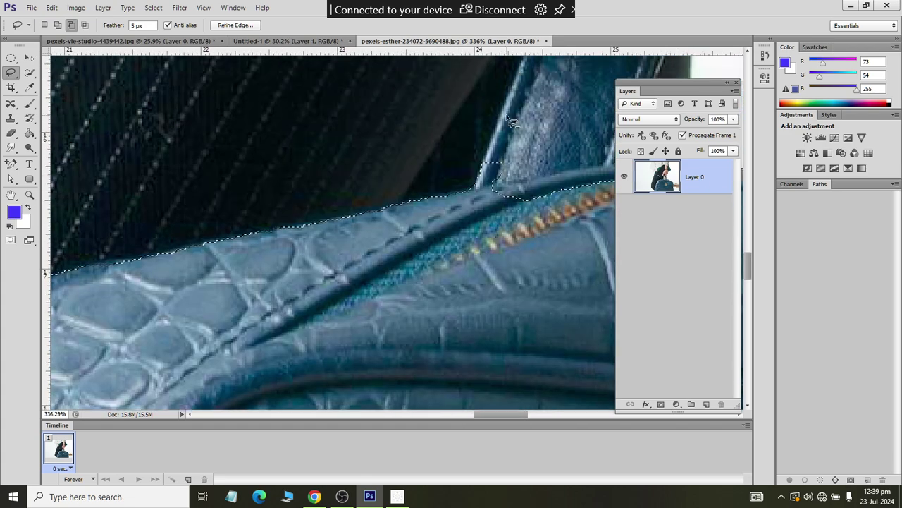
scroll(508, 125, "up", 1)
scroll(503, 129, "up", 1)
scroll(505, 126, "up", 1)
scroll(503, 127, "down", 2)
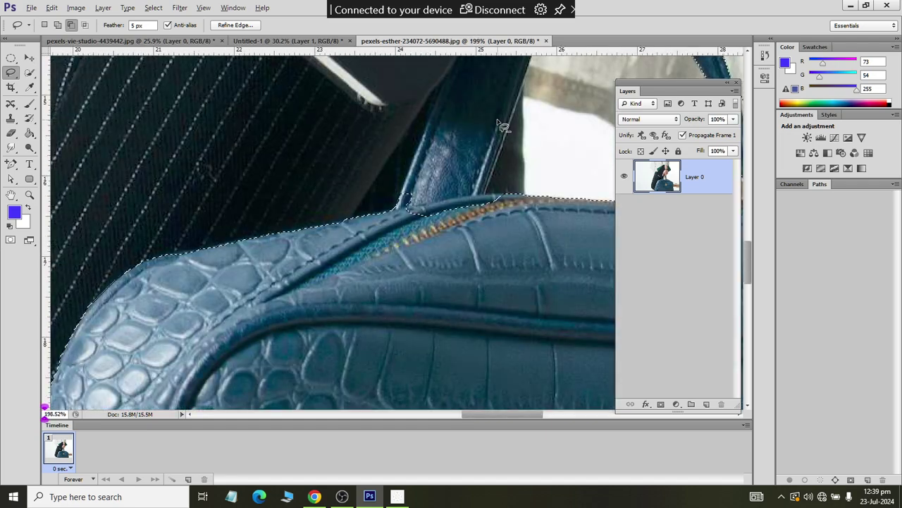
scroll(508, 122, "down", 1)
scroll(513, 116, "down", 2)
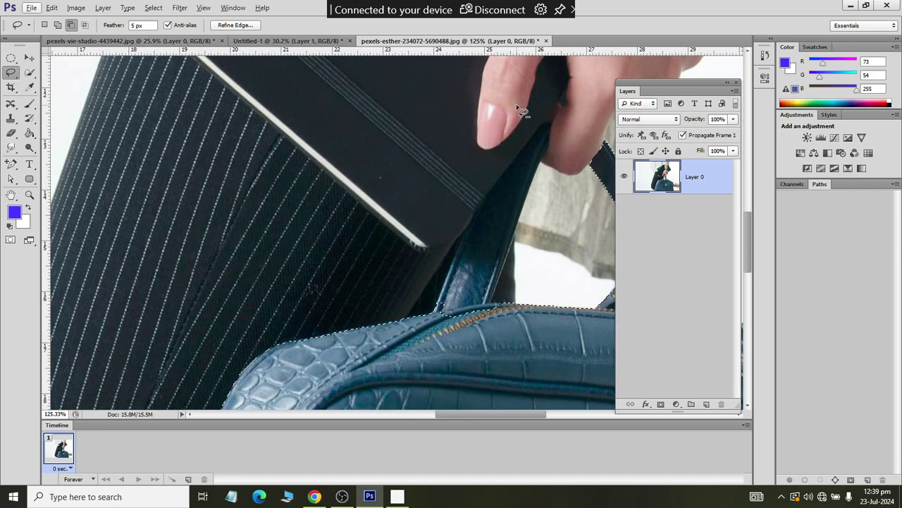
scroll(519, 110, "up", 2)
scroll(519, 113, "right", 1)
scroll(512, 121, "right", 1)
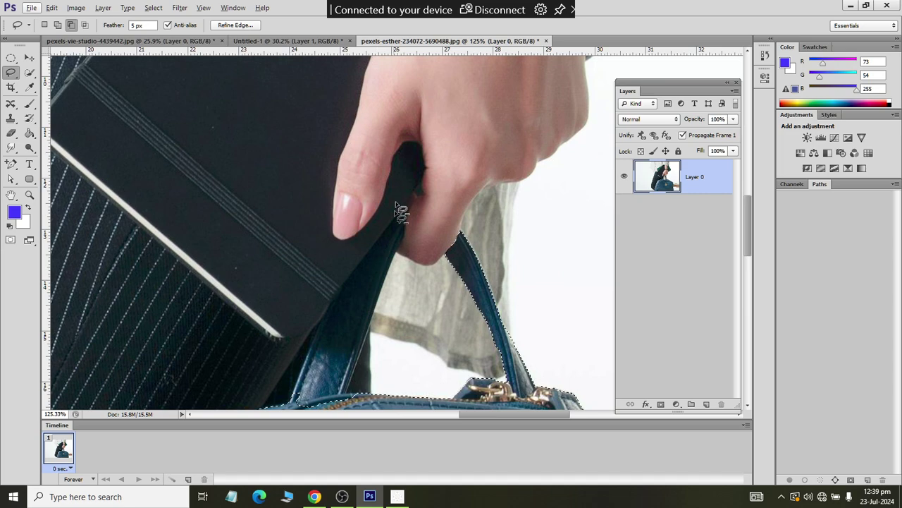
scroll(399, 202, "up", 1)
scroll(402, 205, "up", 1)
scroll(394, 215, "up", 1)
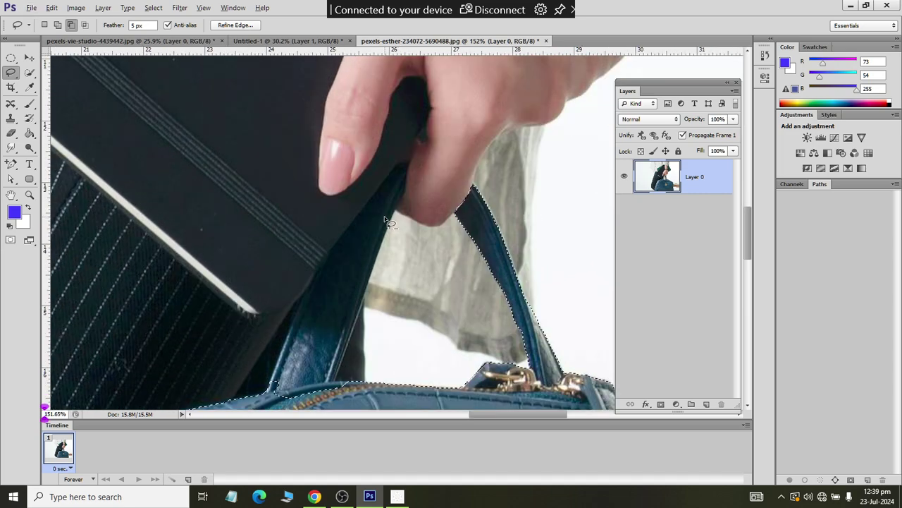
- Extend the Quick Selection along the strap below the fingers, refining its left edge
left_click(29, 72)
left_click(58, 73)
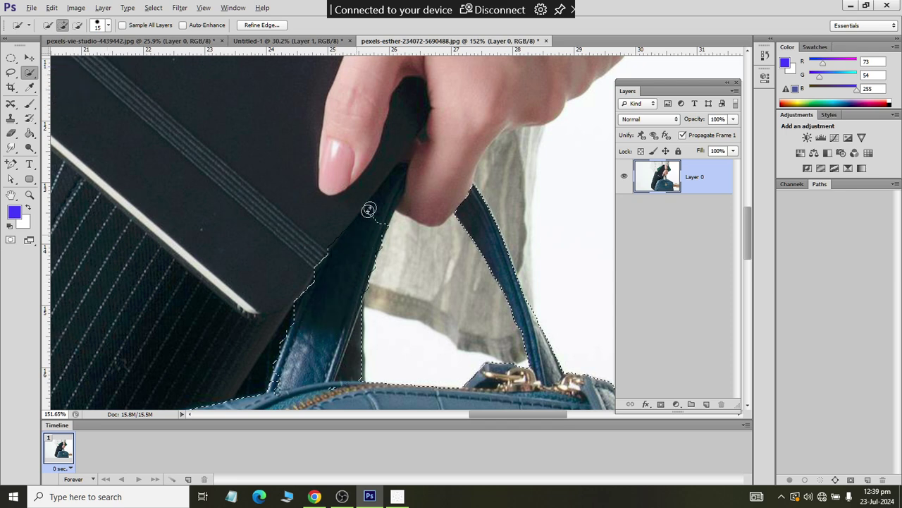
left_click_drag(384, 171, 418, 237)
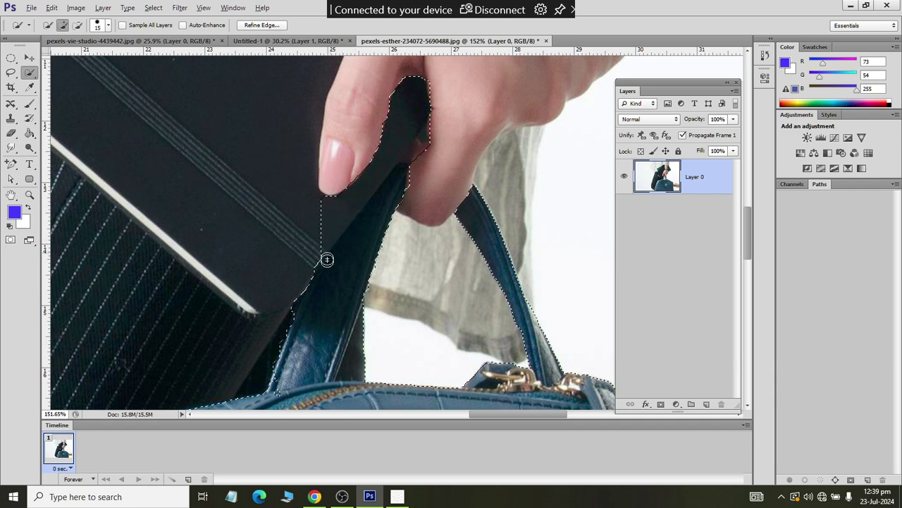
left_click_drag(327, 260, 326, 321)
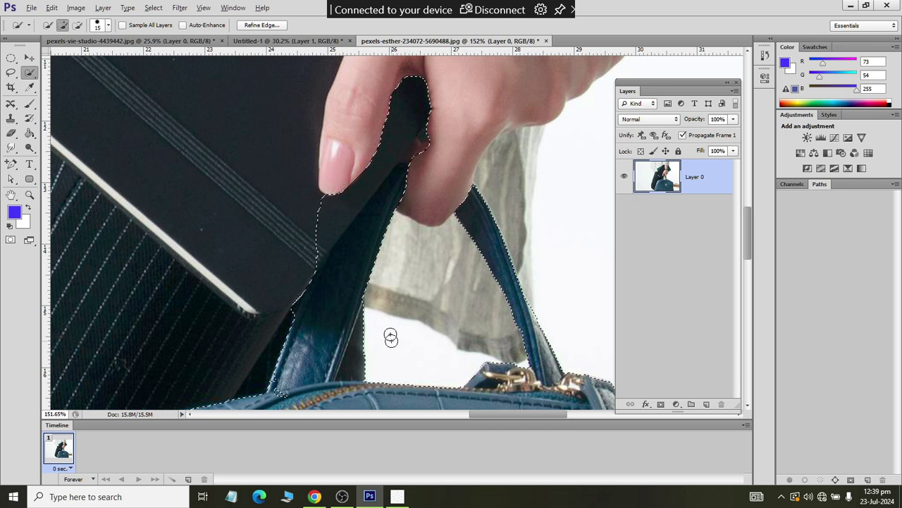
scroll(391, 282, "up", 3)
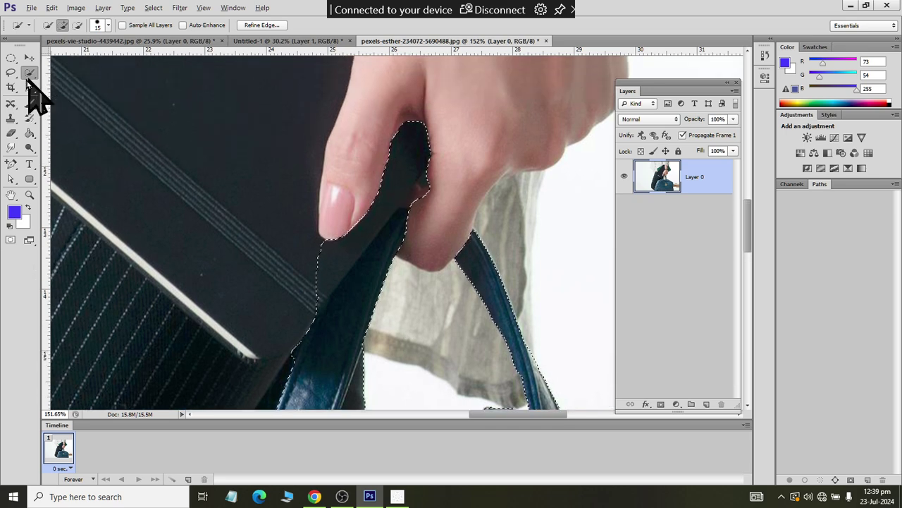
- Lasso away the excess area beside the strap edge
left_click(10, 72)
scroll(392, 181, "up", 2)
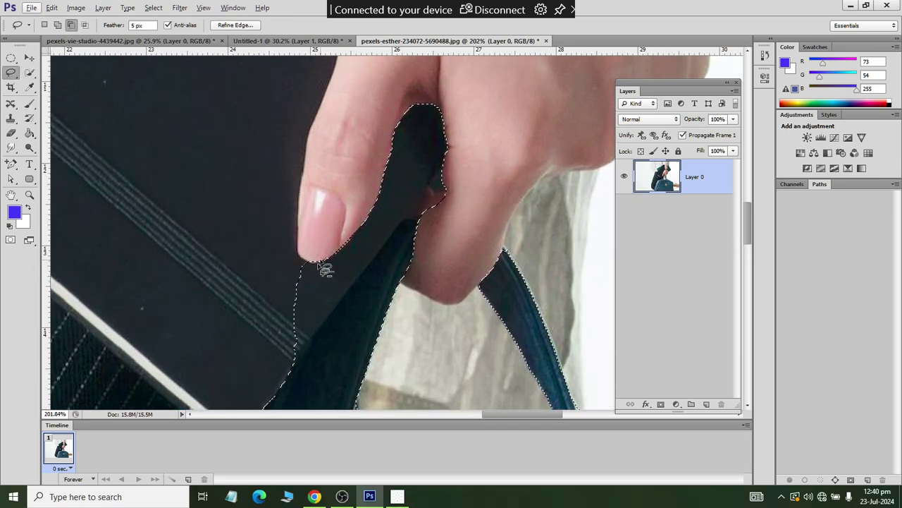
scroll(298, 303, "down", 5)
scroll(289, 316, "down", 3)
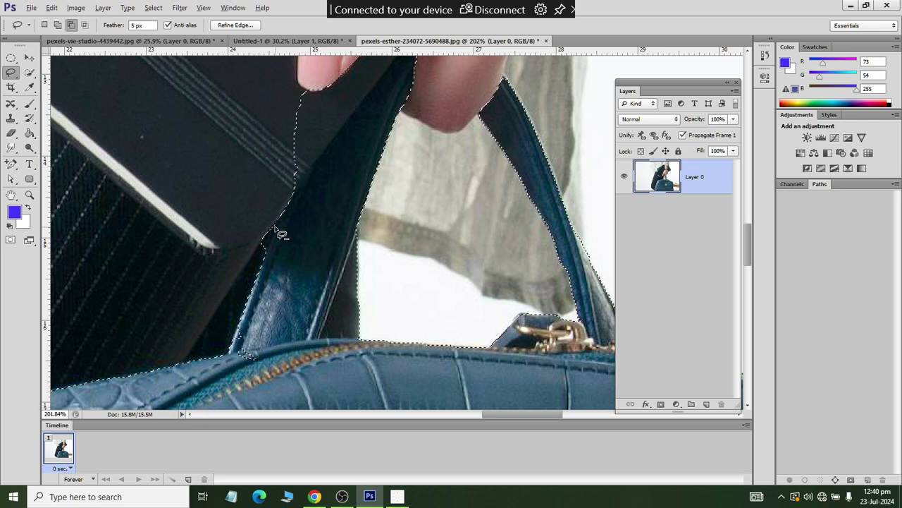
left_click_drag(275, 227, 263, 253)
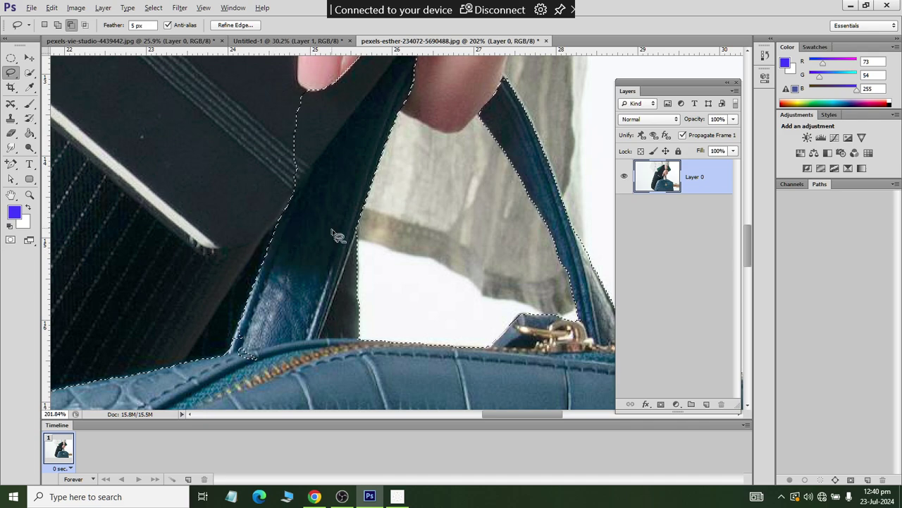
scroll(317, 196, "up", 2)
scroll(332, 147, "up", 4)
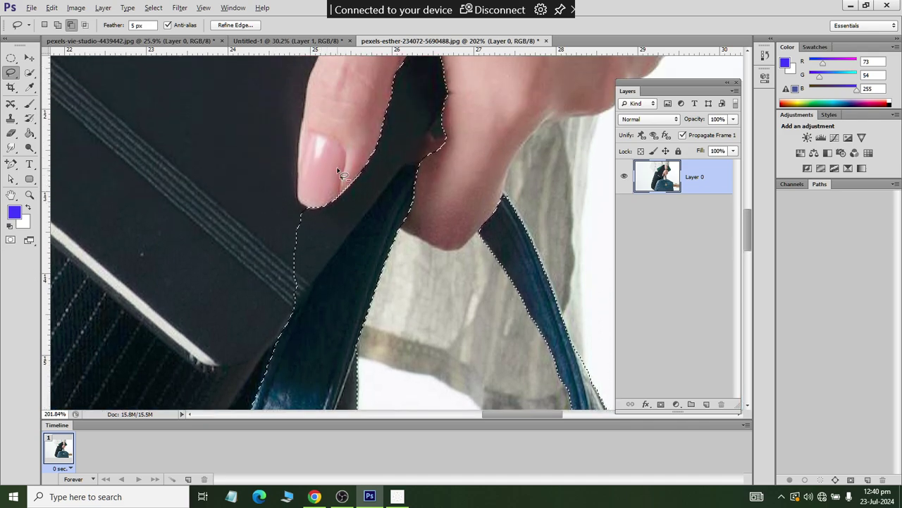
scroll(318, 221, "up", 3)
scroll(317, 224, "down", 2)
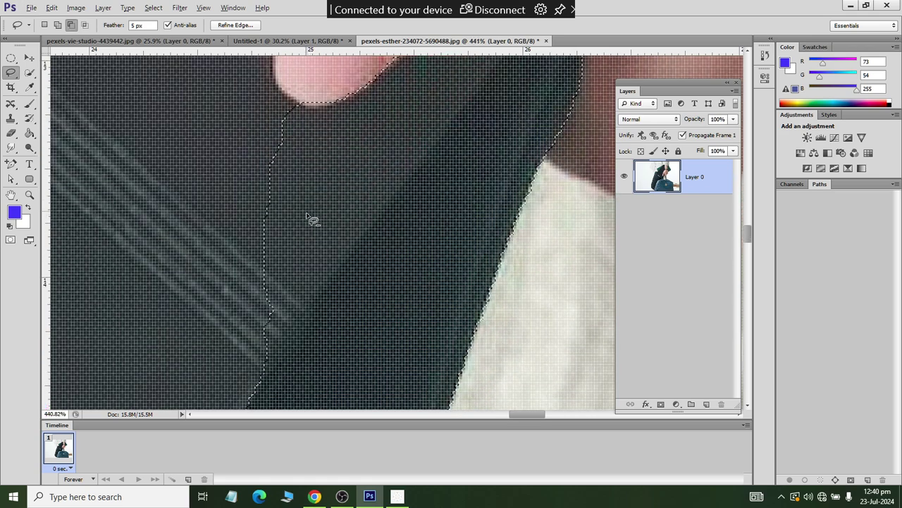
scroll(313, 224, "down", 2)
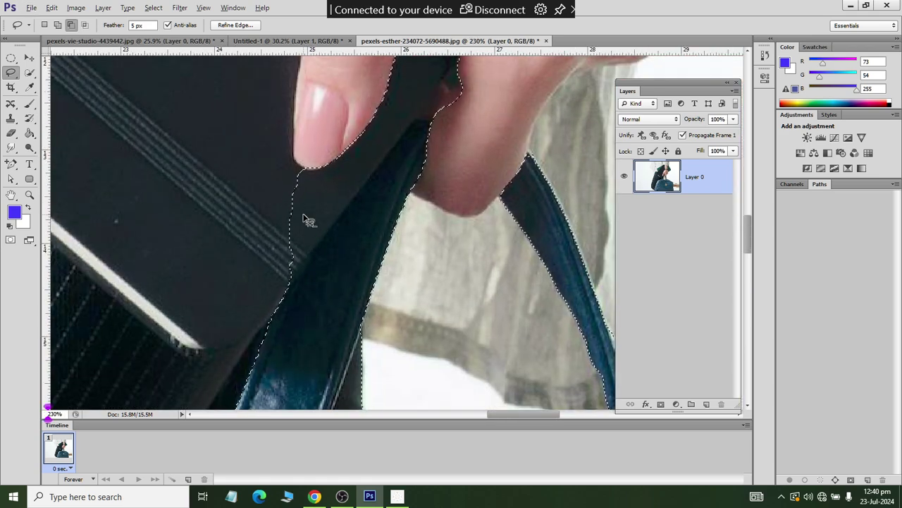
scroll(303, 240, "right", 1)
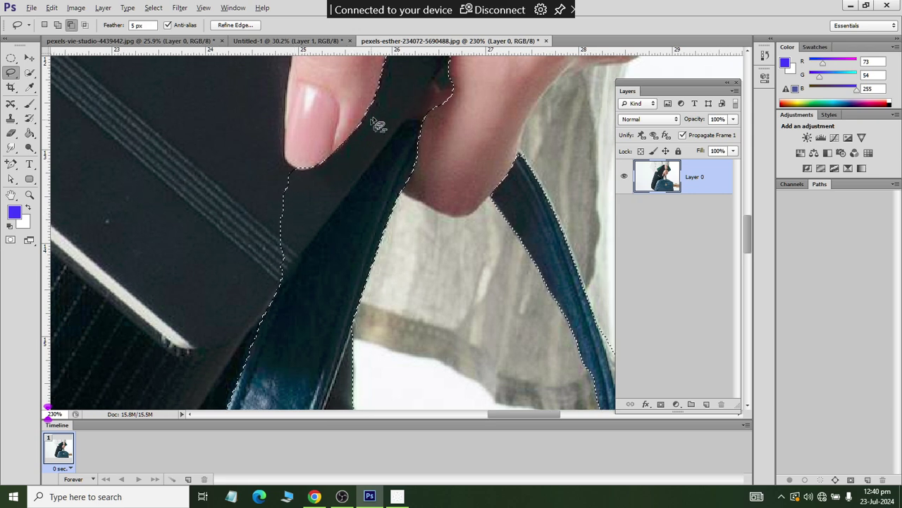
scroll(402, 99, "up", 2)
scroll(416, 105, "left", 1)
scroll(421, 117, "right", 1)
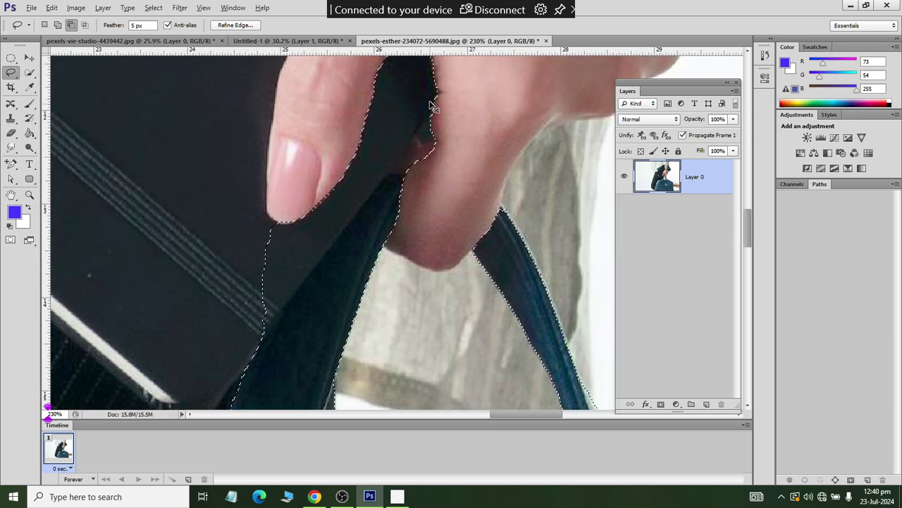
scroll(412, 141, "right", 1)
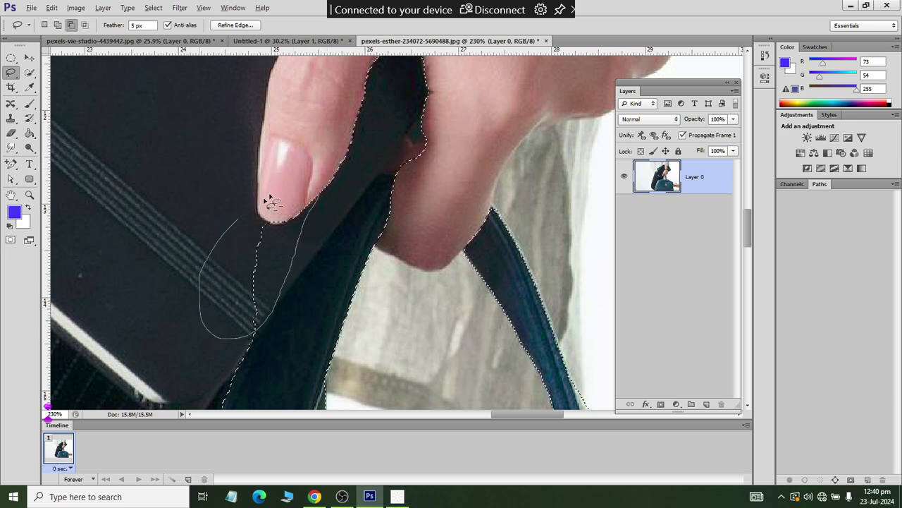
left_click_drag(332, 237, 332, 236)
scroll(395, 176, "down", 1)
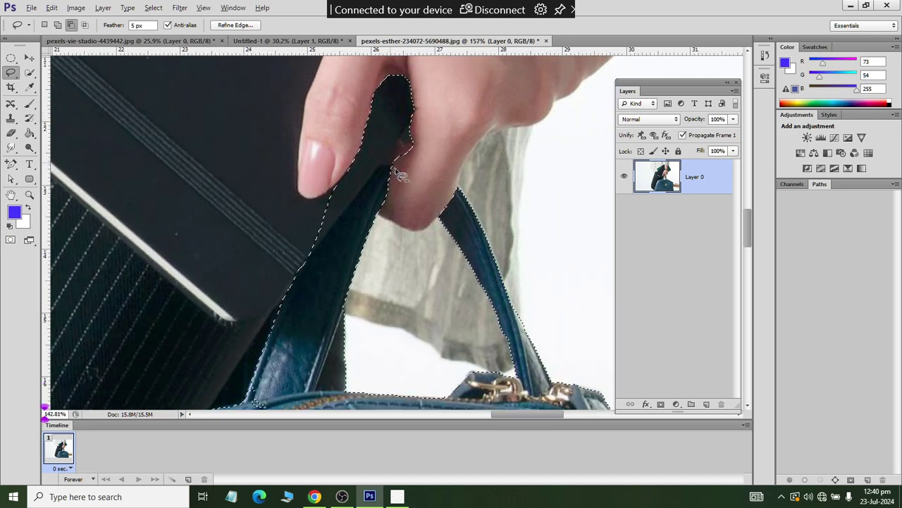
scroll(402, 162, "down", 1)
scroll(421, 141, "up", 1)
scroll(406, 148, "up", 1)
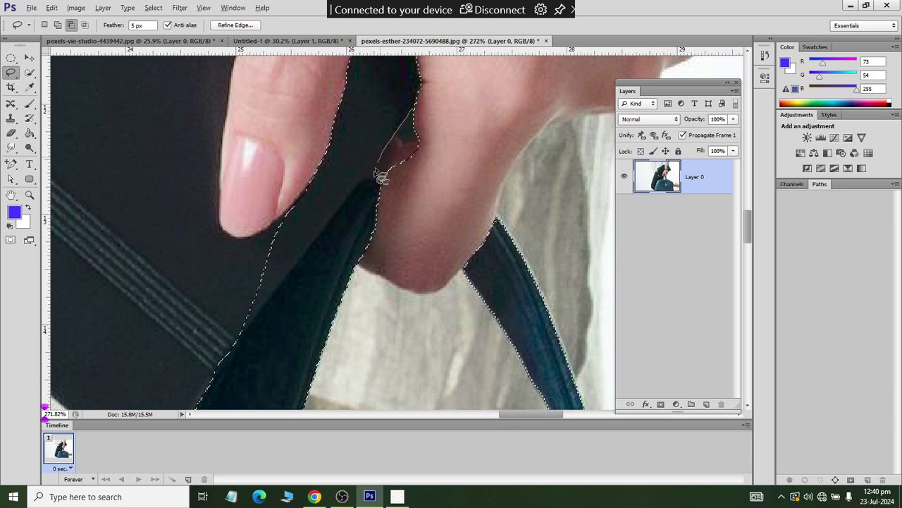
- Lasso the hand out of the selection and add back the strap top beneath it
left_click_drag(419, 116, 425, 120)
scroll(473, 175, "down", 2)
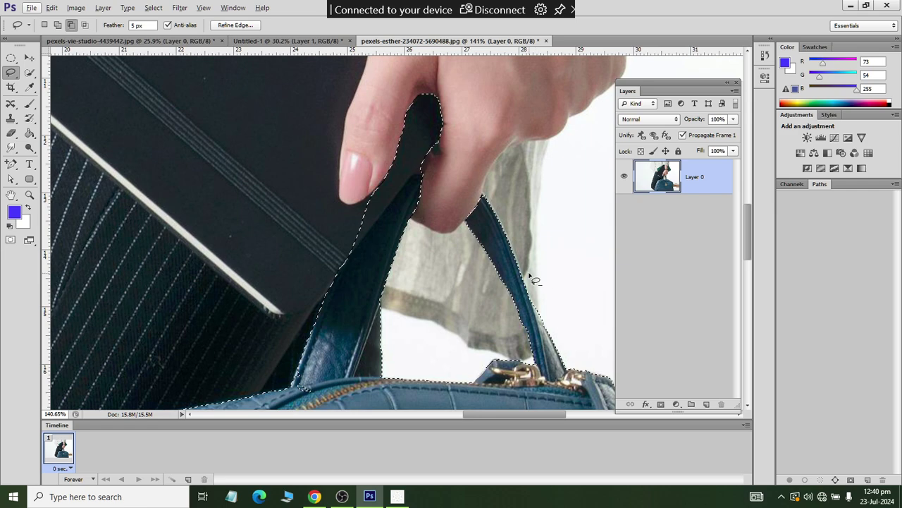
key("shift")
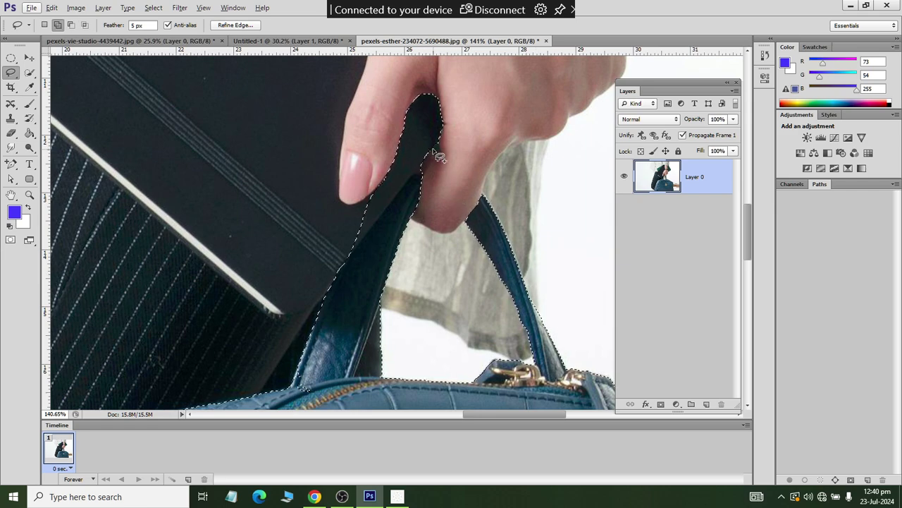
left_click_drag(433, 153, 433, 155)
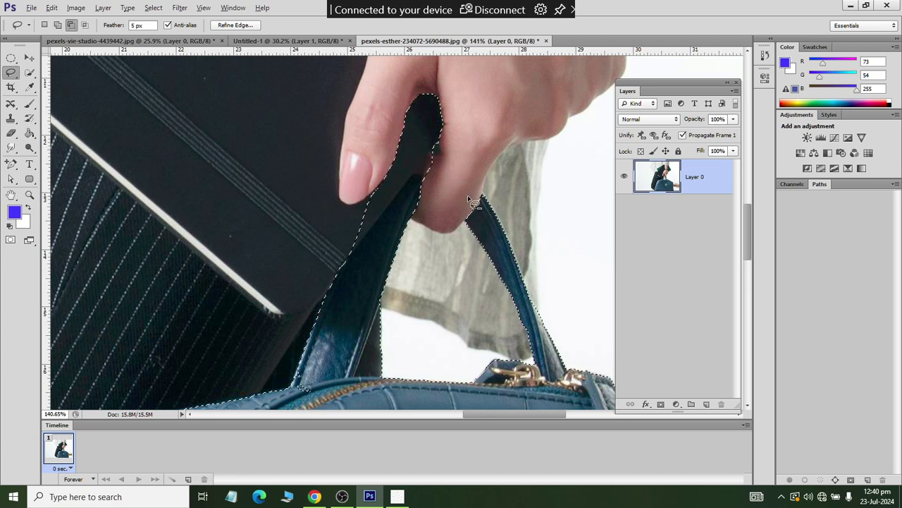
scroll(458, 247, "down", 2)
scroll(484, 331, "down", 1)
scroll(483, 336, "down", 1)
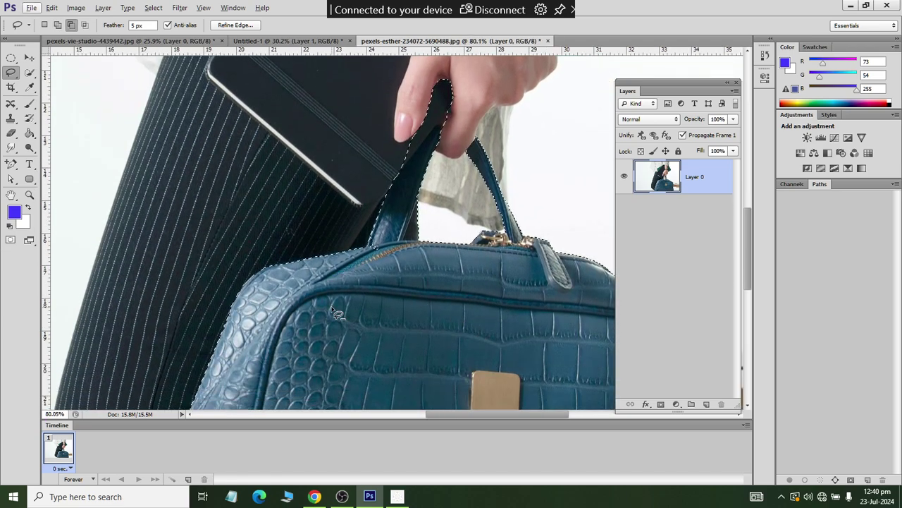
scroll(339, 310, "down", 1)
scroll(353, 289, "down", 1)
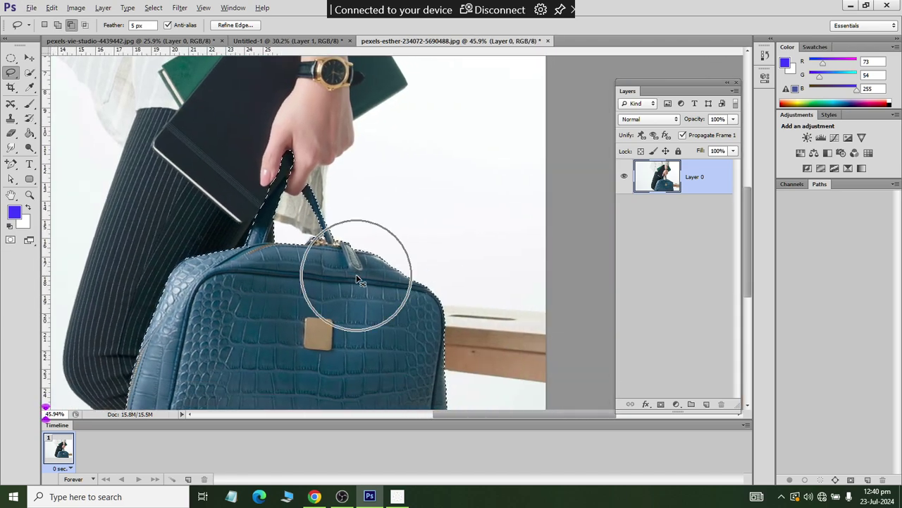
scroll(358, 279, "down", 2)
scroll(416, 259, "down", 2)
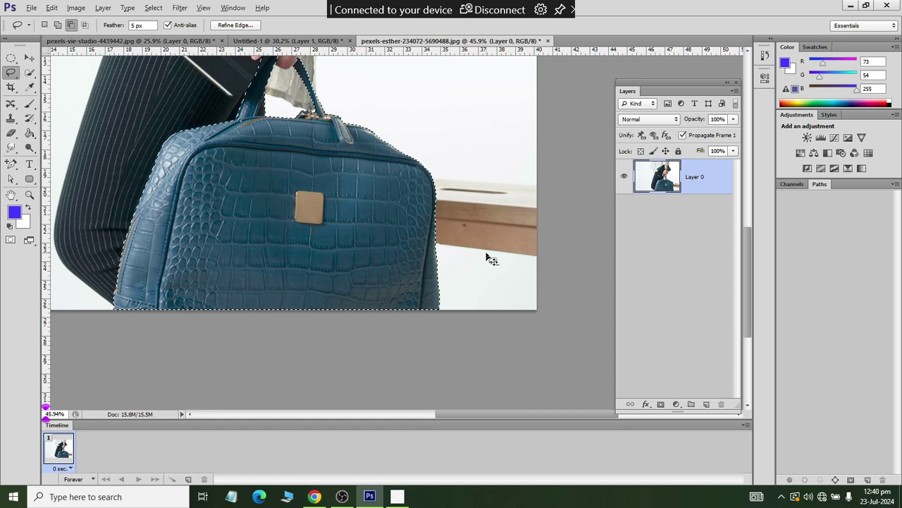
- Paste the backpack into Untitled-1 and move it to the lower right
left_click(301, 41)
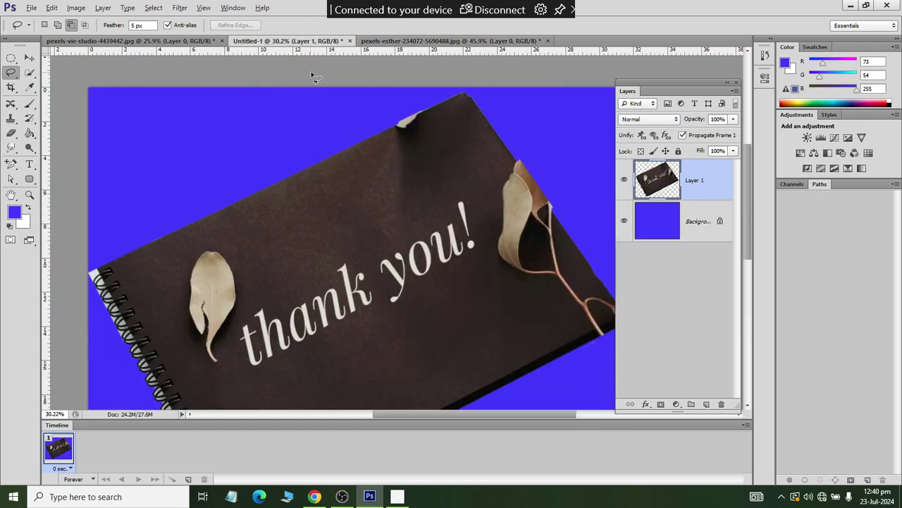
scroll(313, 77, "down", 5)
key("ctrl+v")
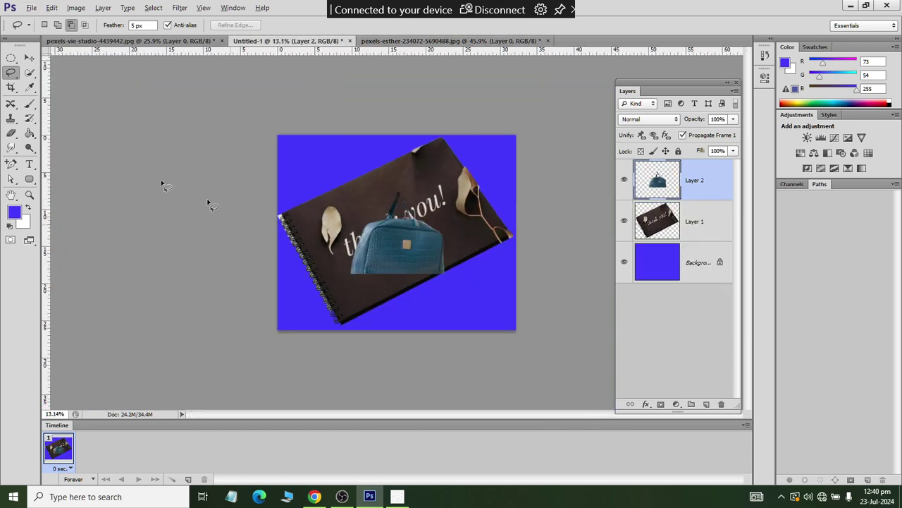
left_click(29, 57)
left_click_drag(406, 258, 481, 341)
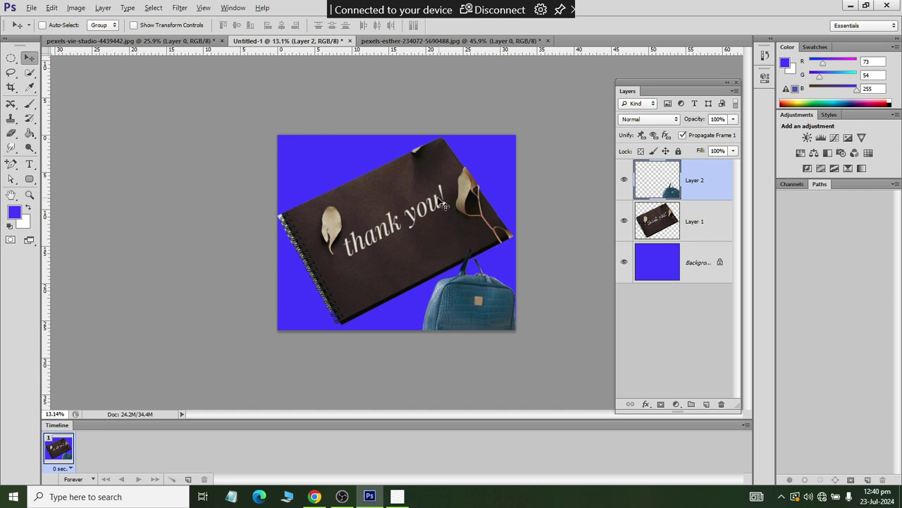
- Nudge the notebook down and stack Layer 2 beneath the notebook layer
left_click(658, 222)
left_click_drag(433, 227, 433, 236)
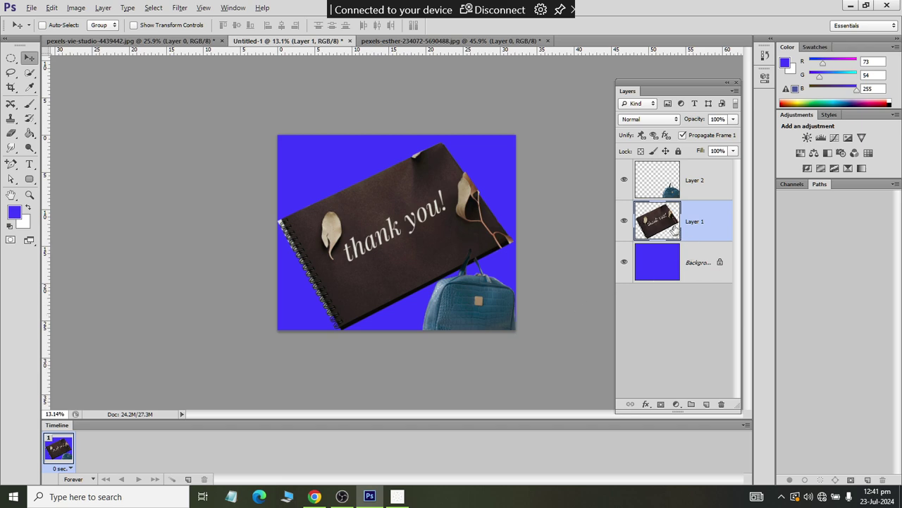
left_click_drag(678, 180, 676, 240)
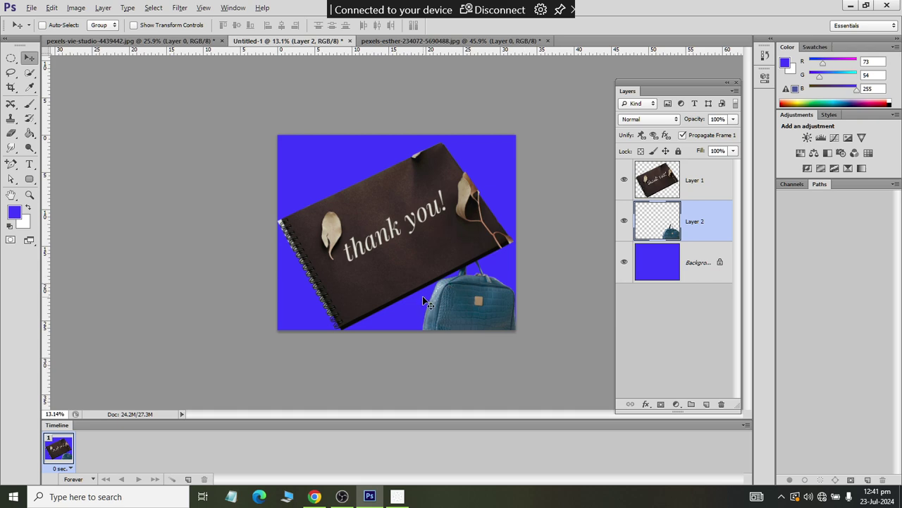
left_click(7, 73)
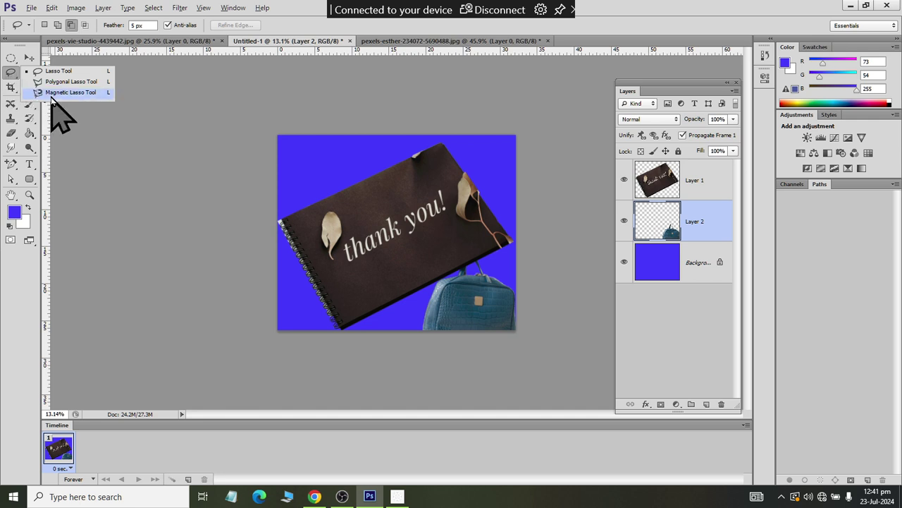